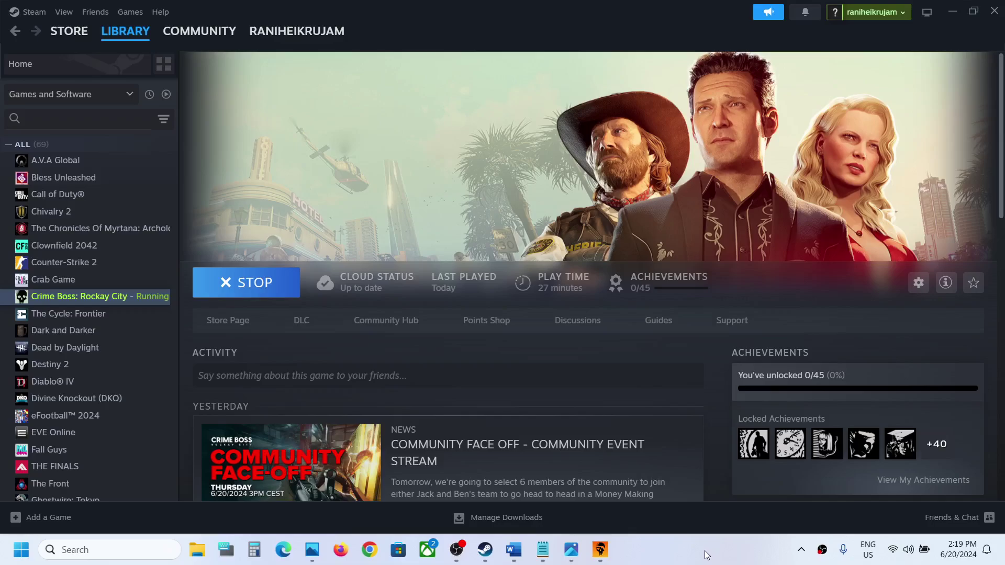
Switch to the Word notes and review the Step 1 instruction, "Disable super sampling".
click(514, 549)
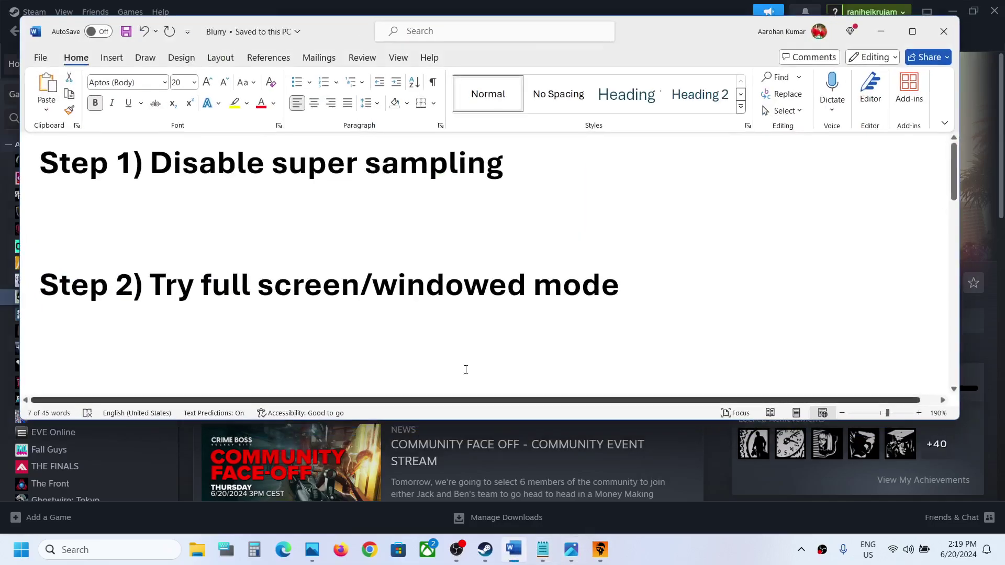
drag(159, 153, 516, 165)
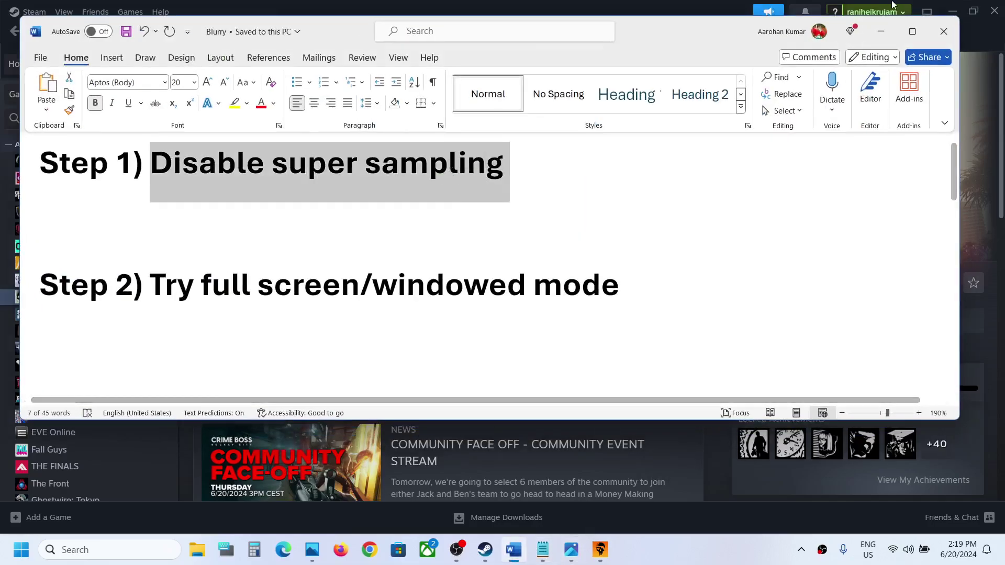
click(880, 33)
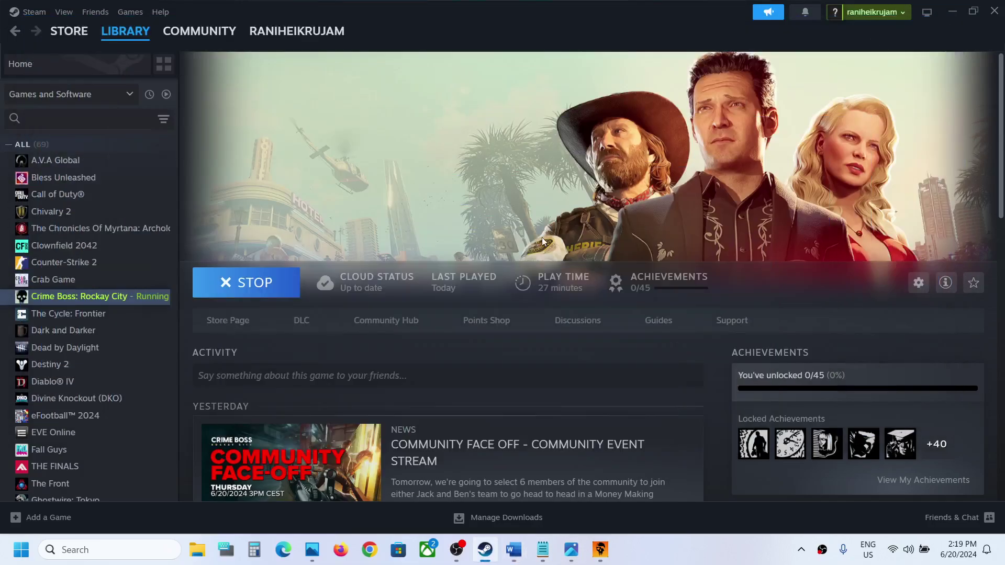
Switch to Crime Boss: Rockay City and open its graphics options.
click(600, 549)
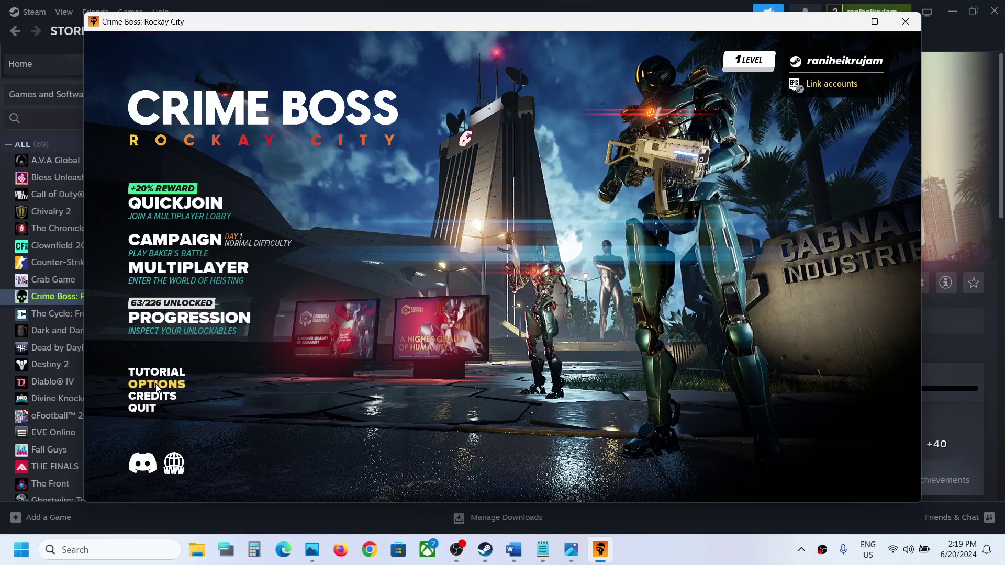
click(156, 385)
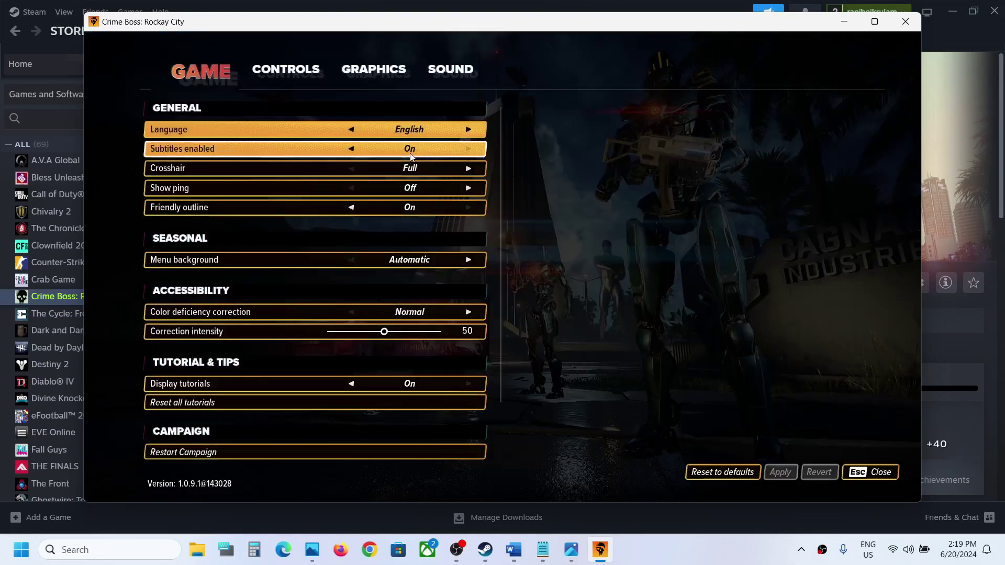
click(375, 70)
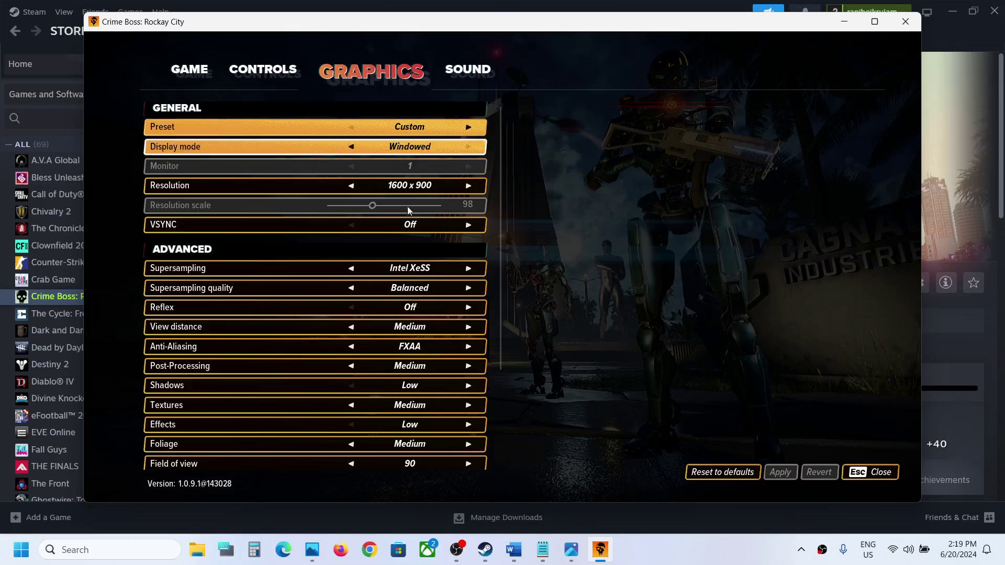
Turn Supersampling off in the advanced graphics settings and apply the change.
click(352, 268)
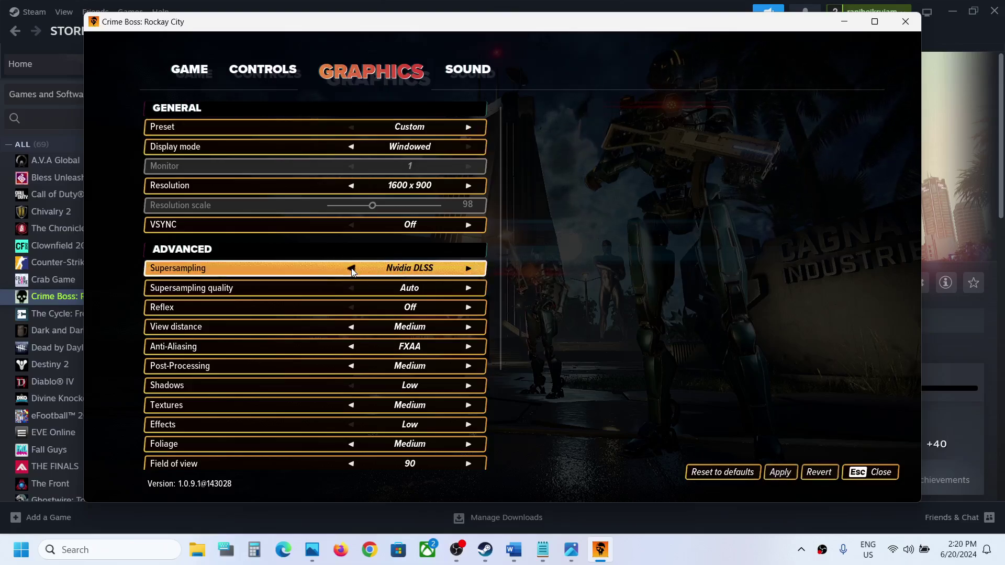
click(351, 268)
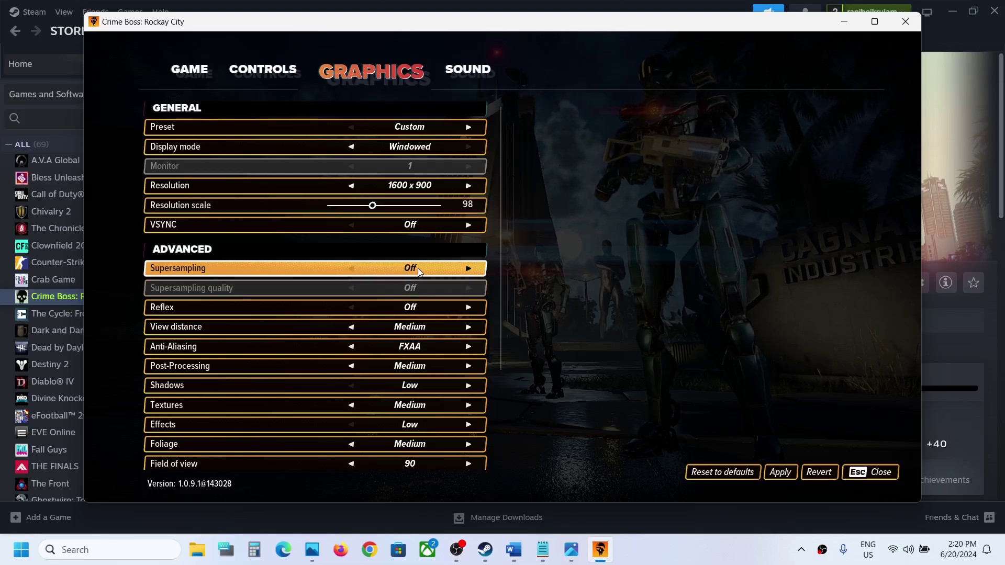
click(468, 269)
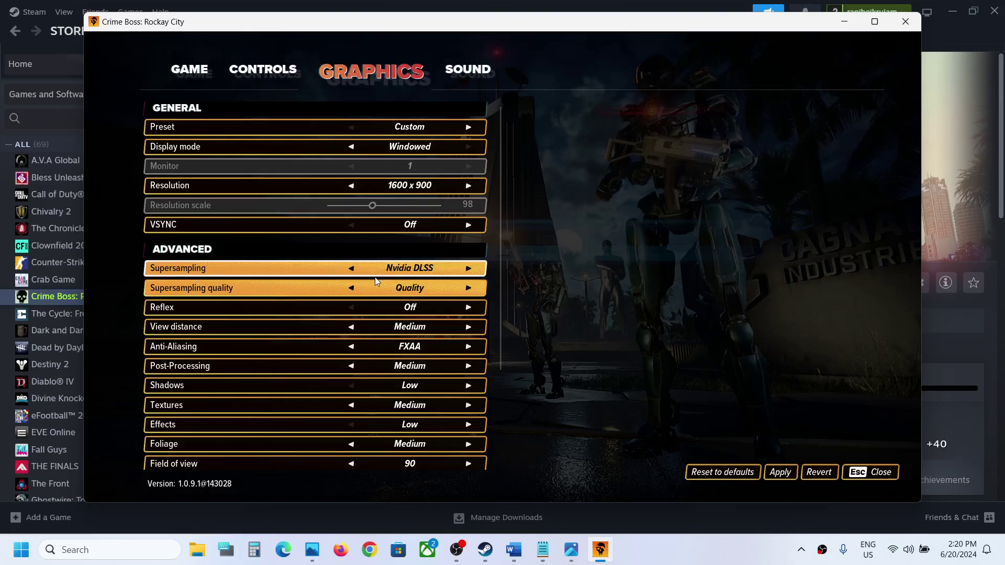
click(352, 268)
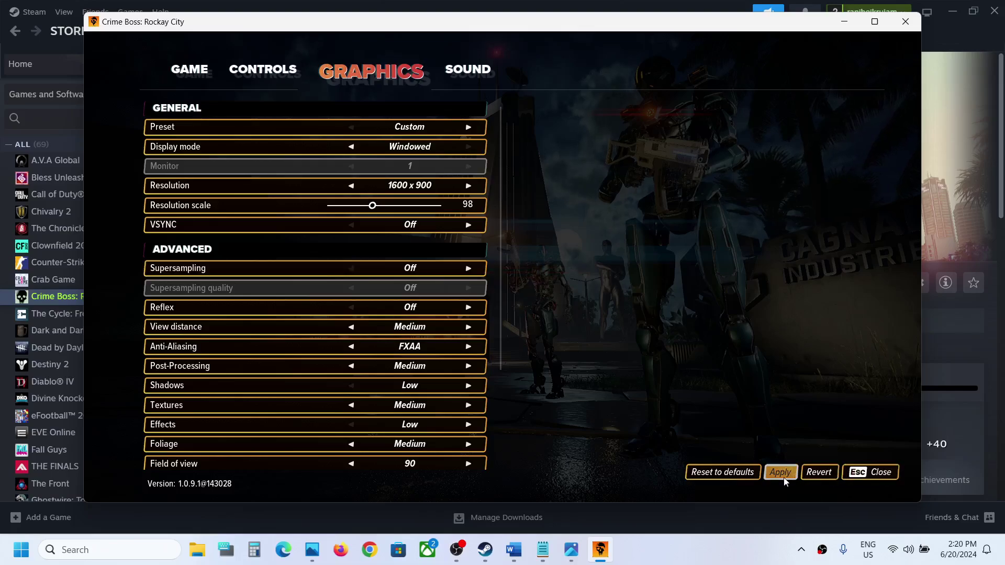
click(770, 473)
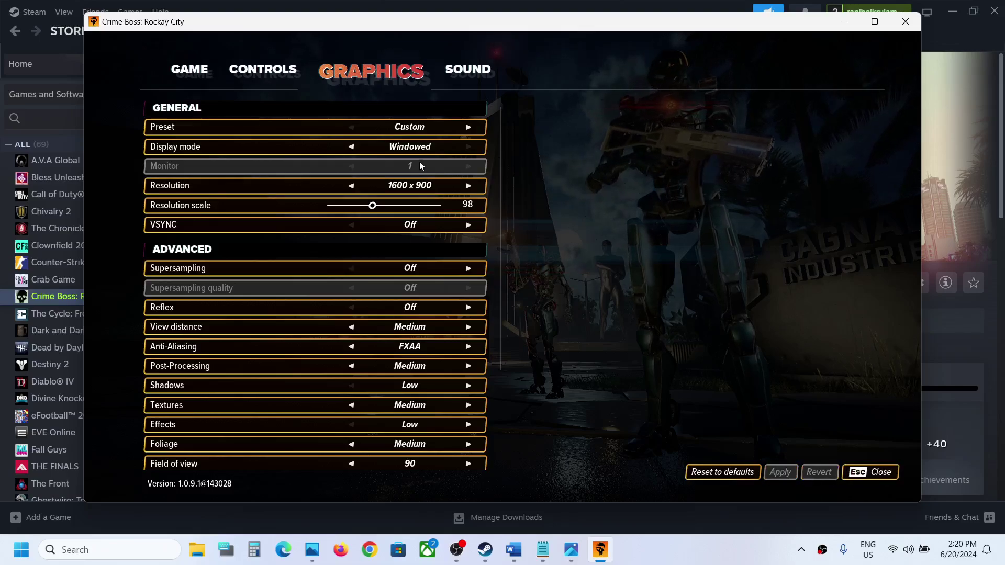
Switch to the Word notes and review the Step 2 instruction, "Try full screen/windowed mode".
click(513, 550)
drag(169, 272, 619, 285)
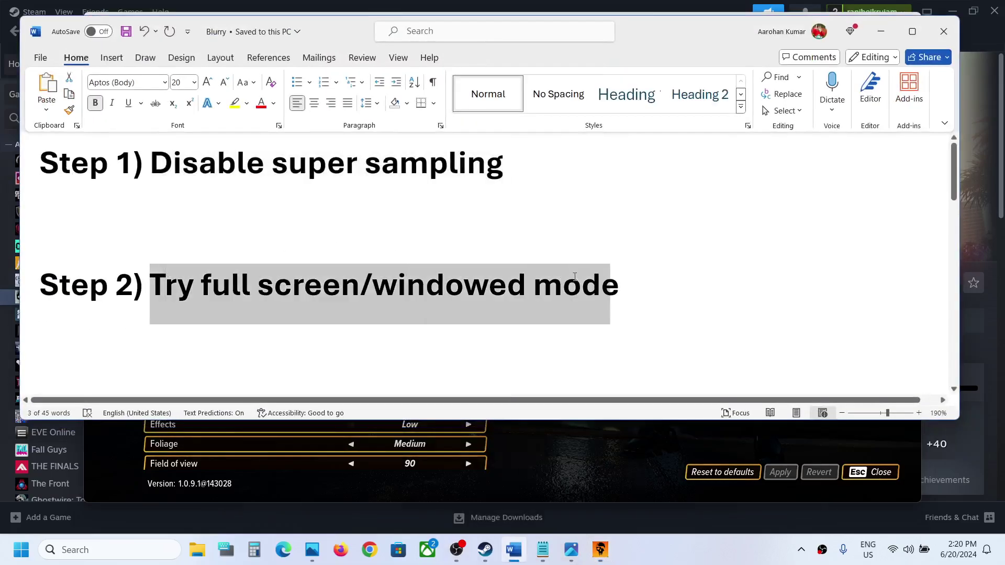
click(881, 35)
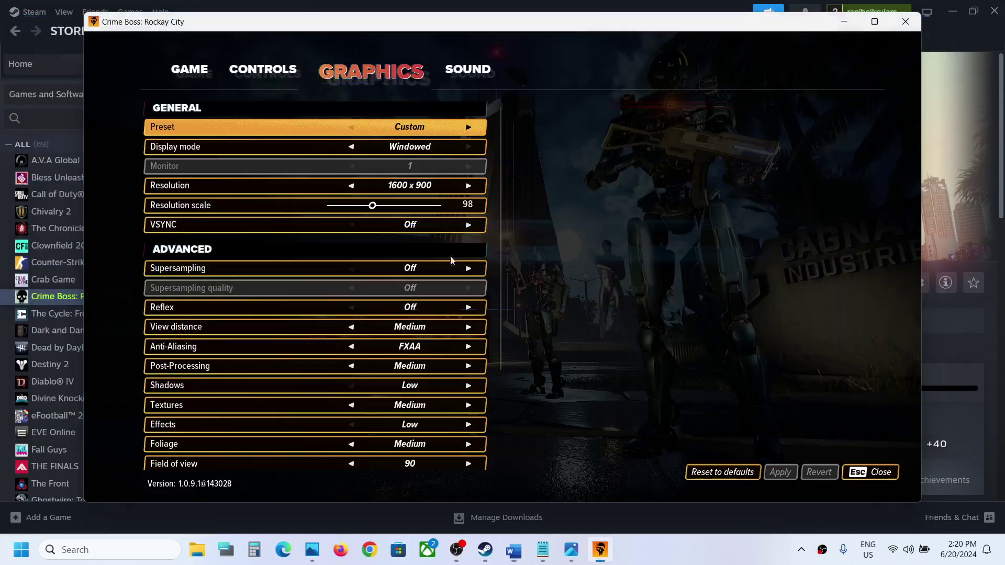
Switch the game's display mode to Fullscreen and back to Windowed, and apply the setting.
click(352, 148)
click(351, 147)
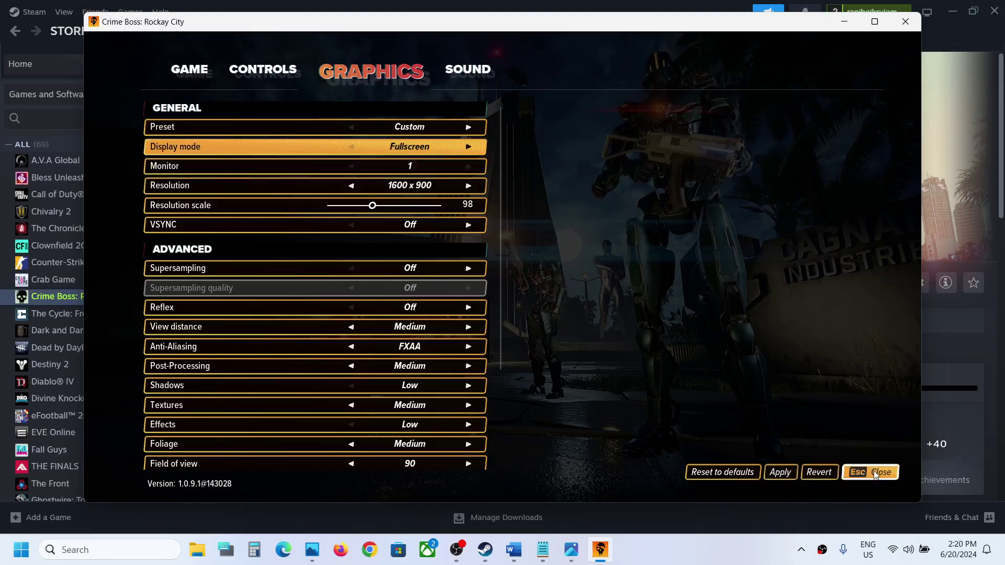
click(473, 147)
click(473, 148)
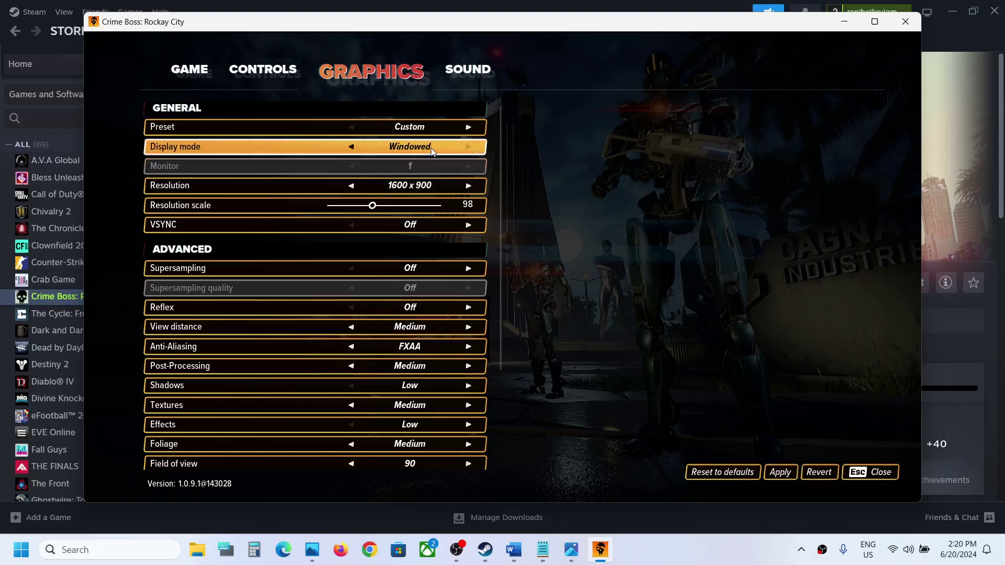
click(780, 472)
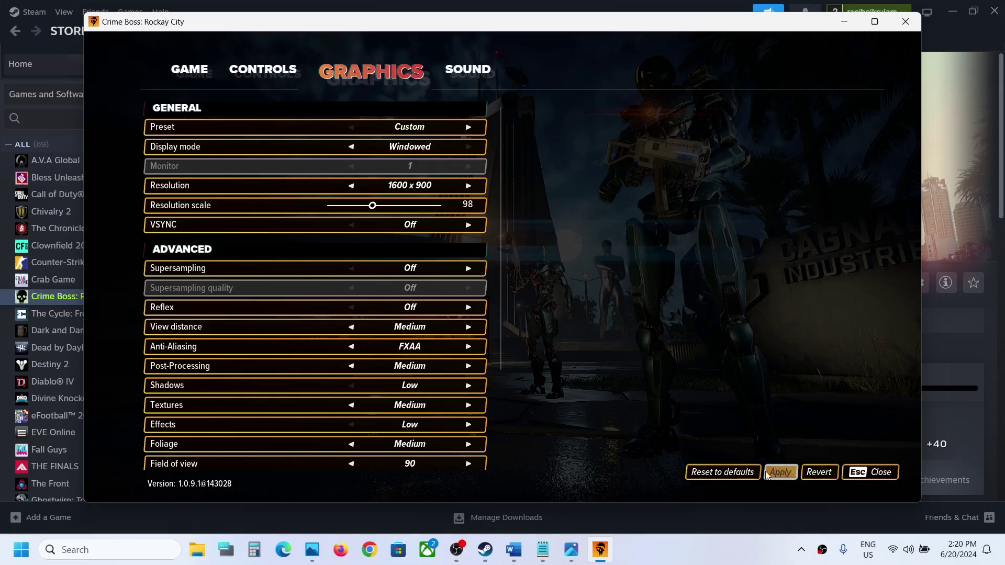
Switch to the Word notes, read the Step 3 instruction on Anti-aliasing, and return to the game.
click(514, 549)
scroll(233, 279, down, 3)
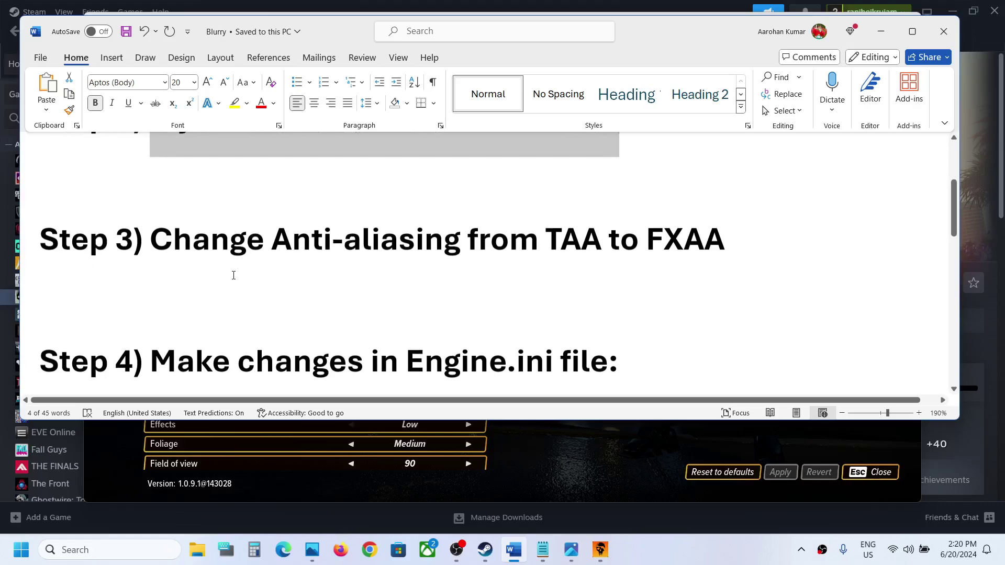
key(alt+Tab)
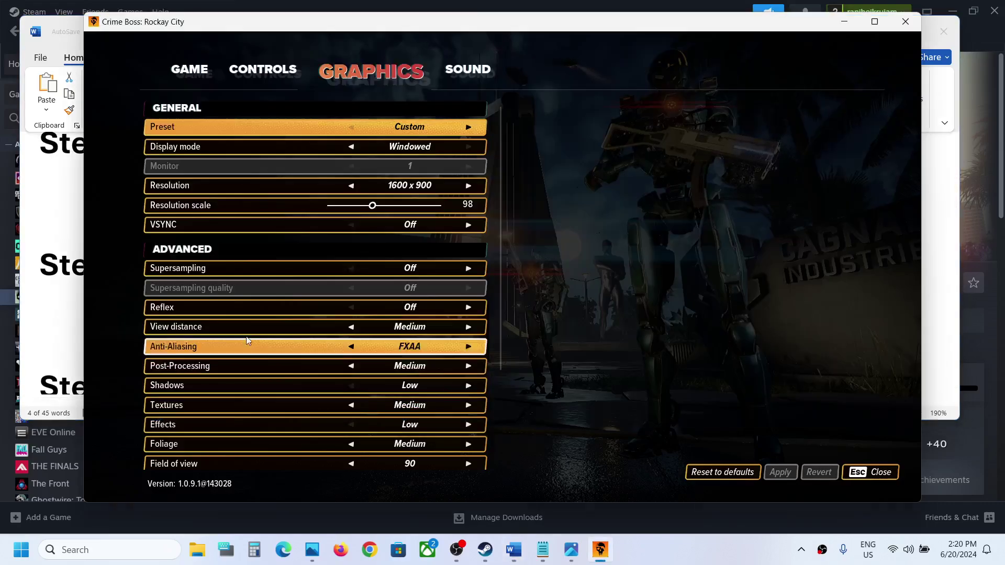
Cycle Anti-Aliasing through Faster TAA and Default TAA back to FXAA, and apply the setting.
scroll(187, 393, down, 2)
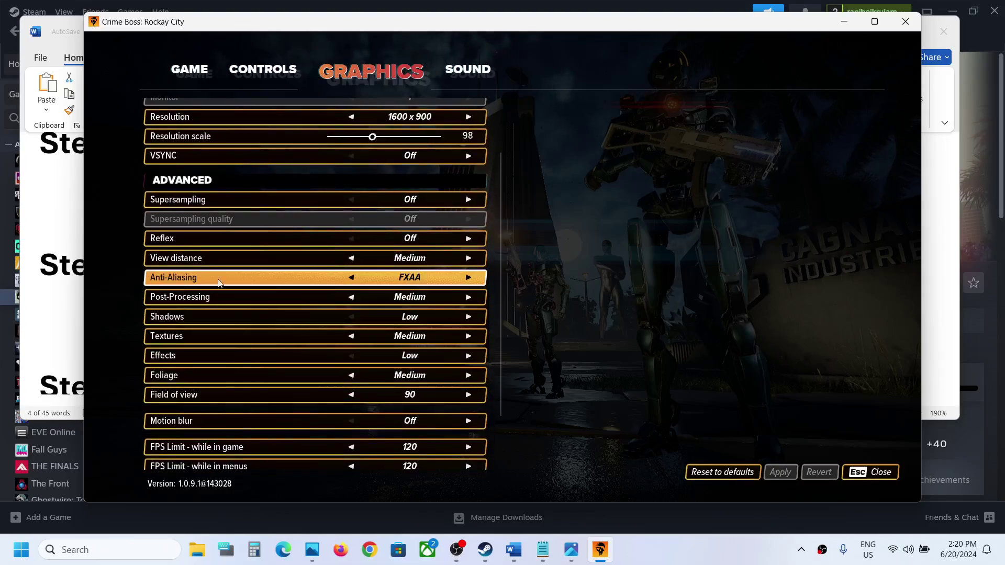
click(469, 278)
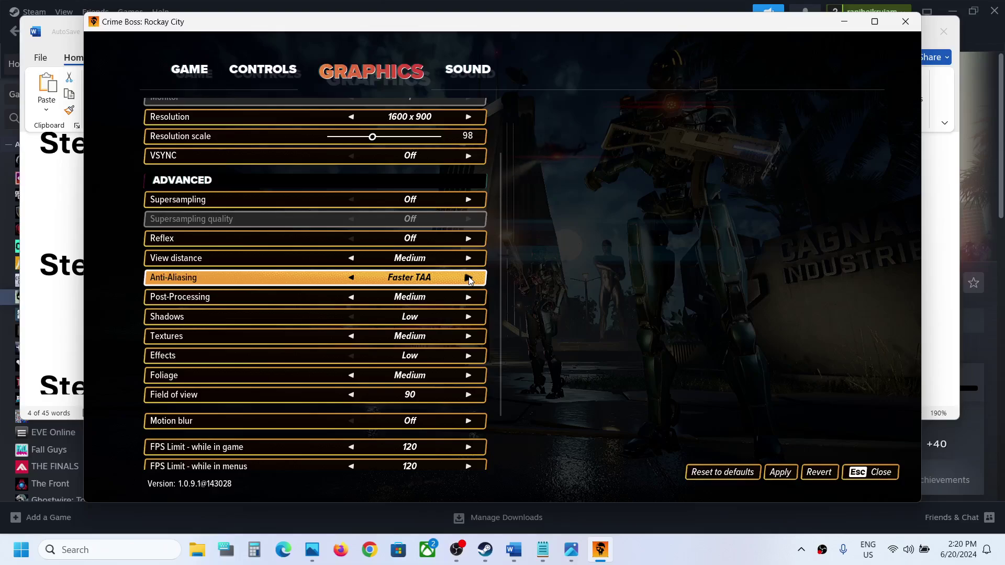
click(468, 278)
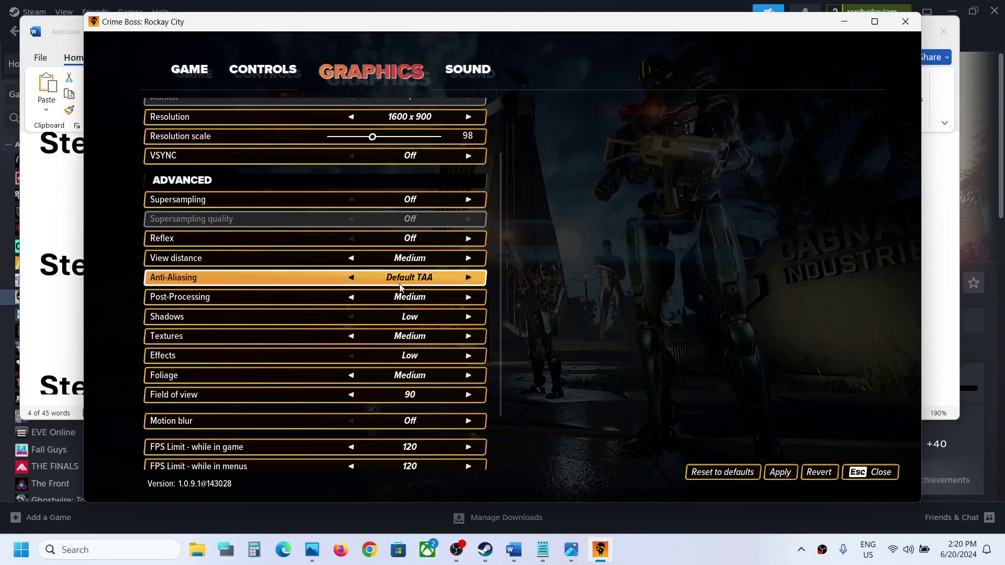
click(351, 278)
click(351, 278)
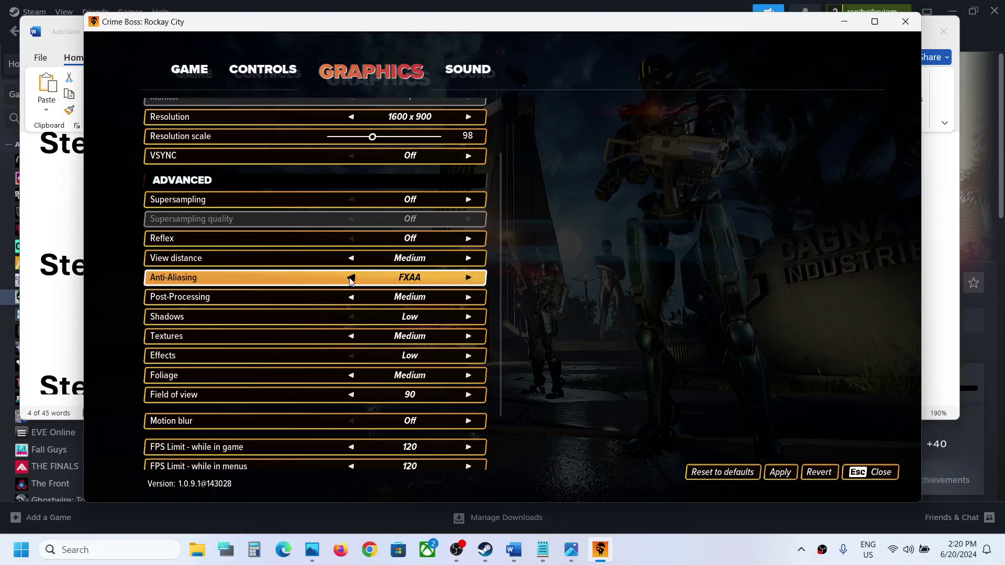
click(780, 472)
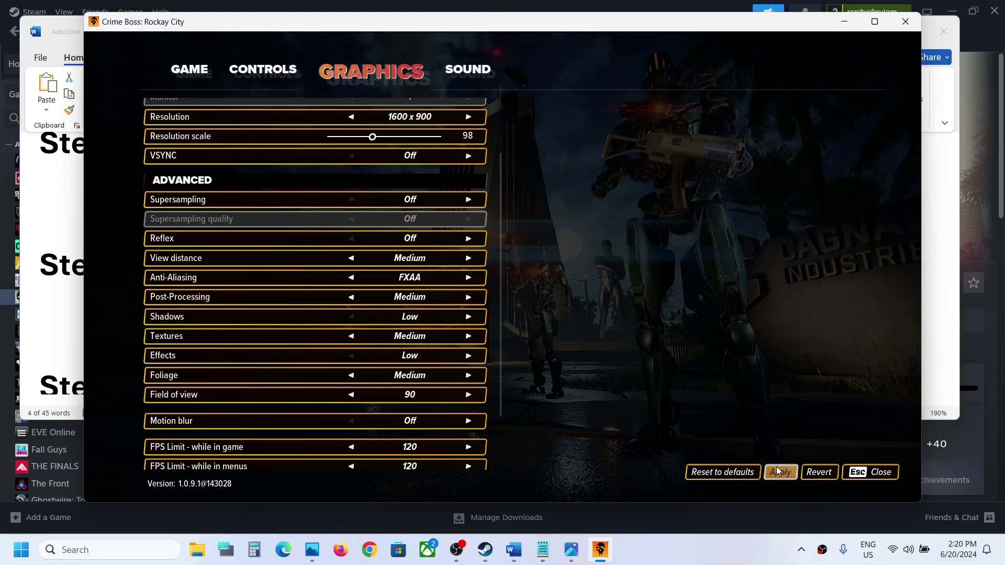
Switch to the Word notes and review the Step 4 instruction on making changes in the Engine.ini file.
click(513, 550)
scroll(413, 338, down, 3)
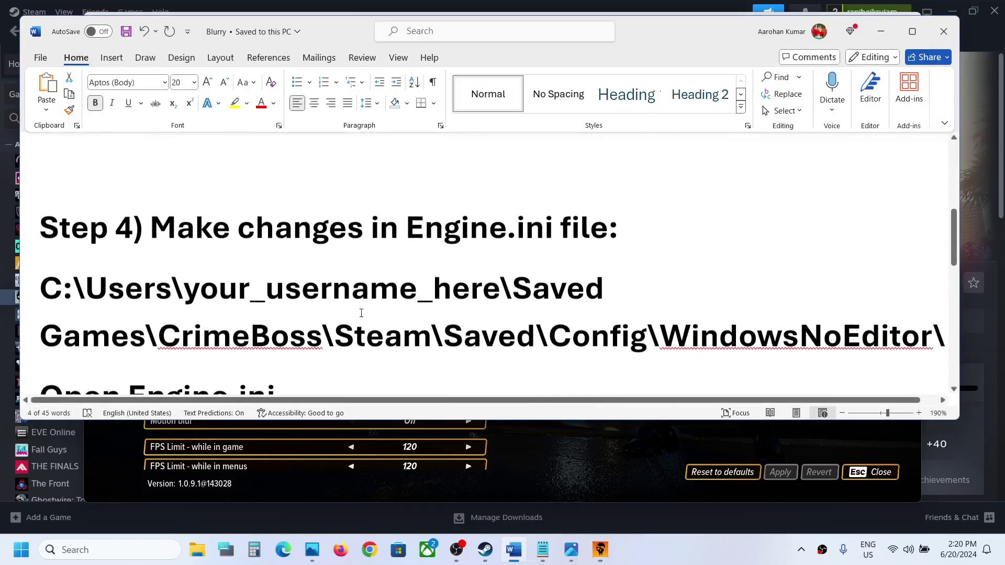
drag(150, 226, 607, 227)
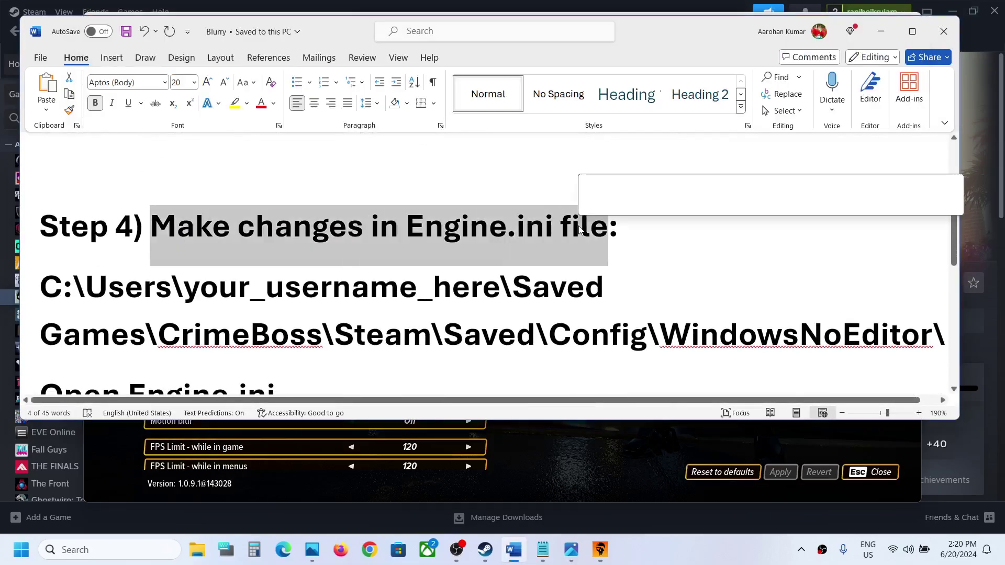
click(881, 31)
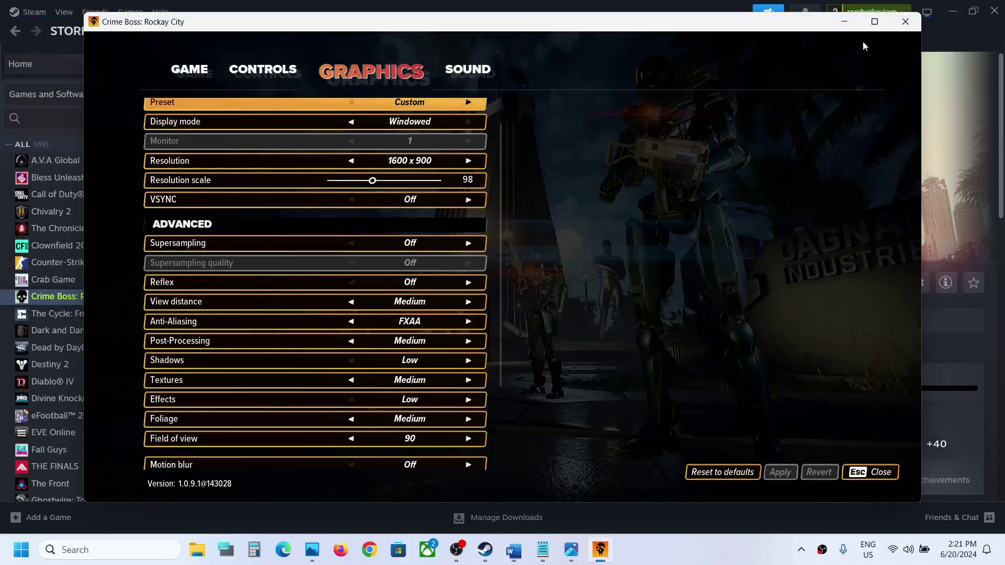
Close the game and open the user's profile folder under C:\Users in File Explorer.
click(901, 33)
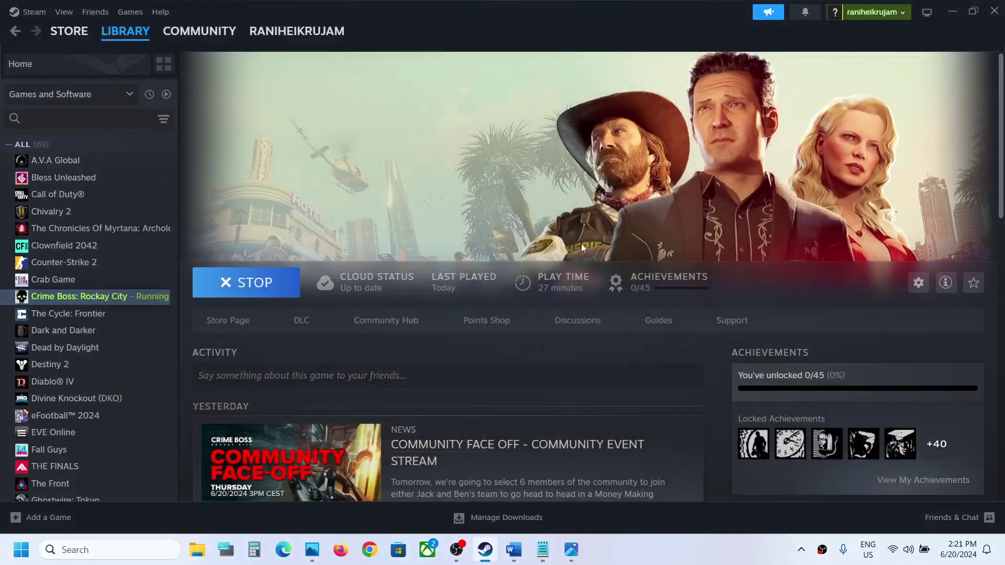
click(196, 551)
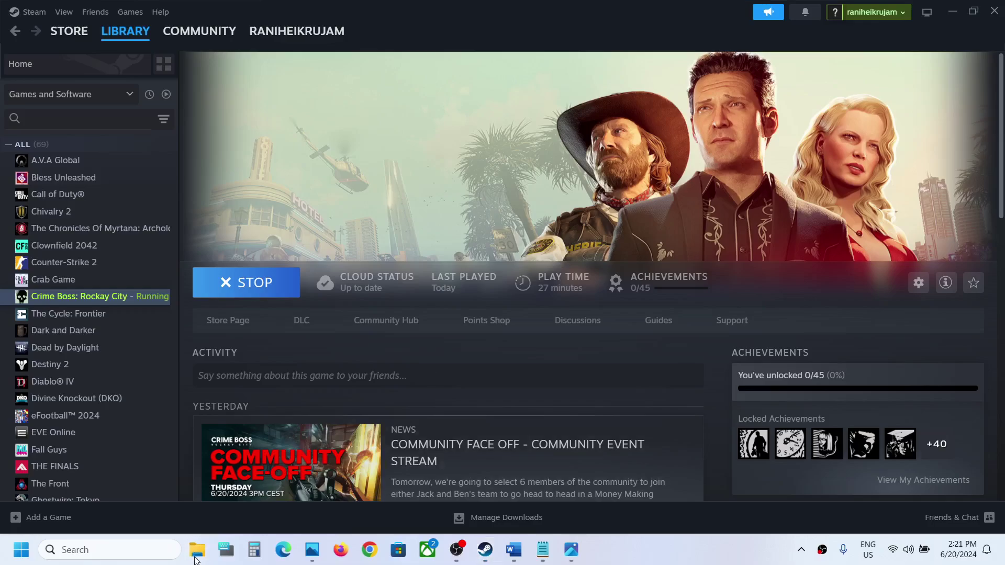
click(68, 311)
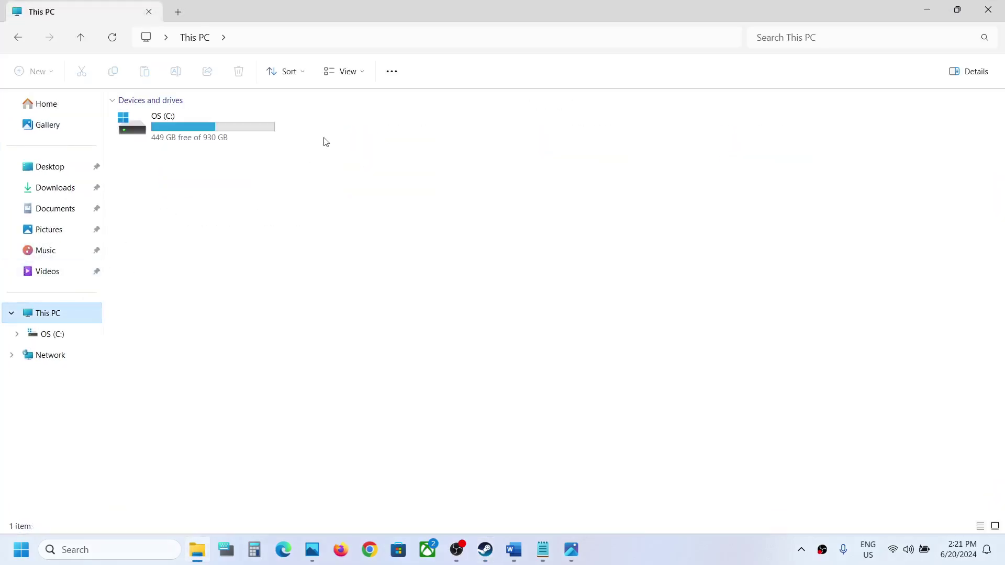
double_click(202, 139)
scroll(192, 297, down, 2)
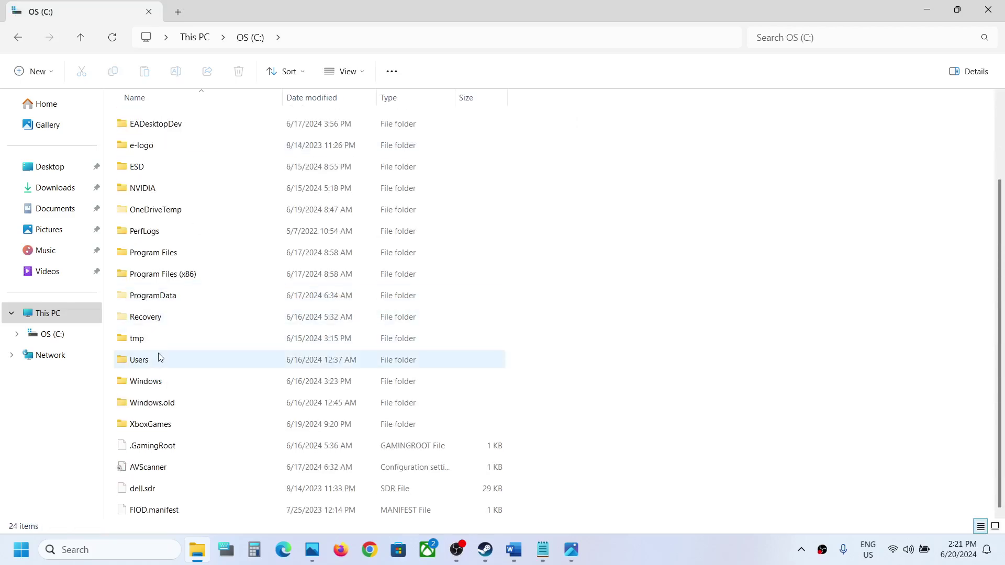
double_click(139, 360)
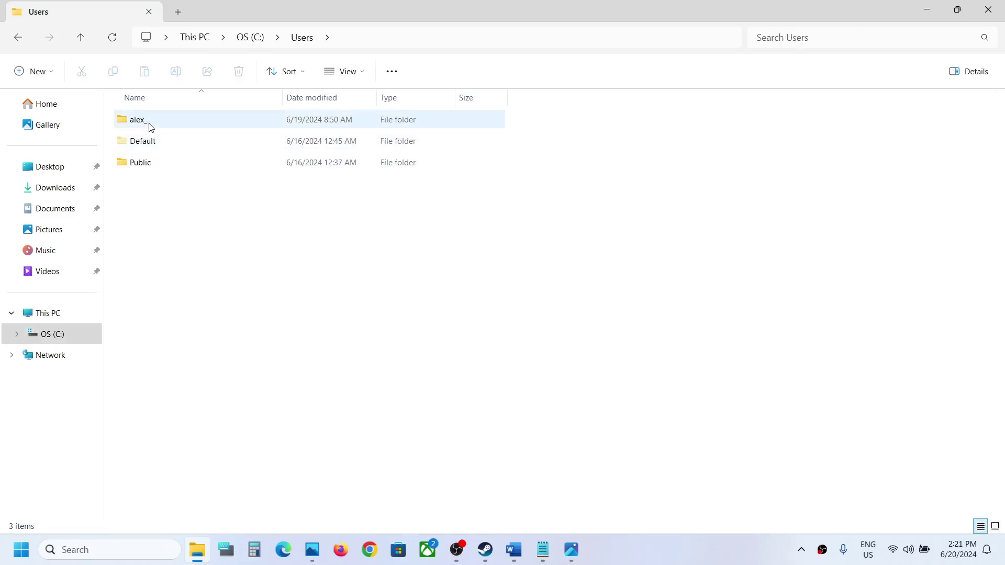
double_click(162, 116)
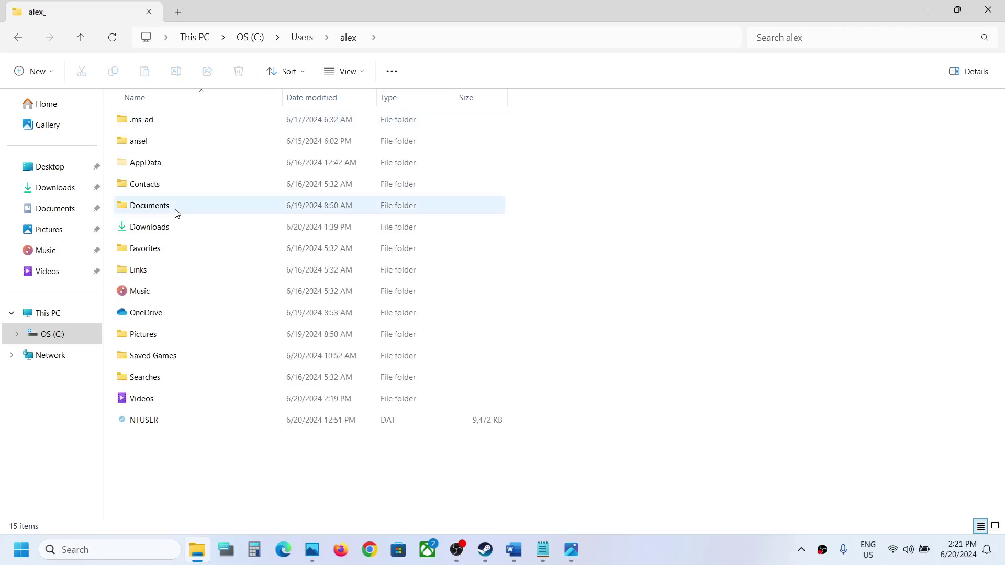
From the user's profile folder, open Saved Games\CrimeBoss\Steam\Saved\Config\WindowsNoEditor.
click(151, 360)
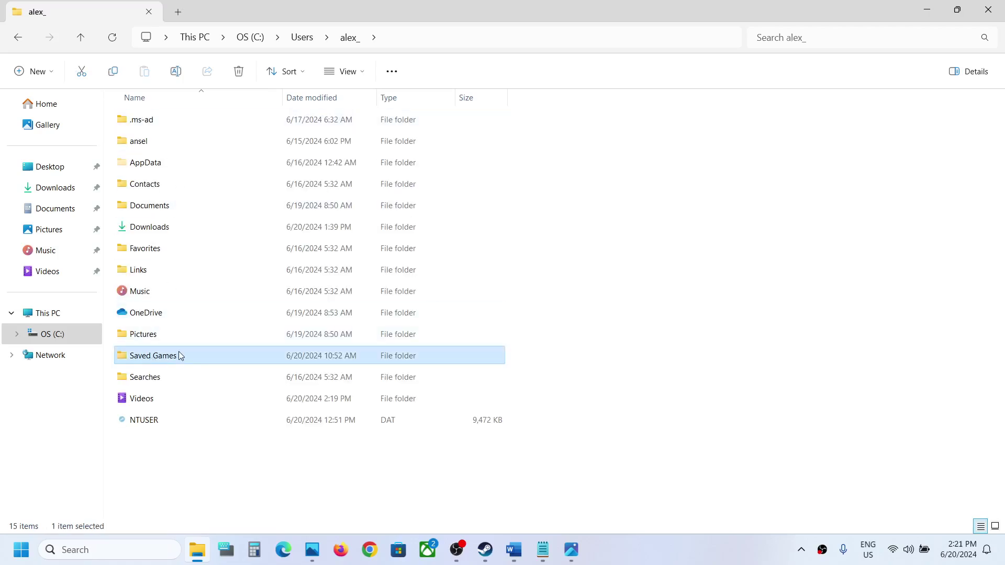
double_click(181, 356)
double_click(144, 127)
click(146, 129)
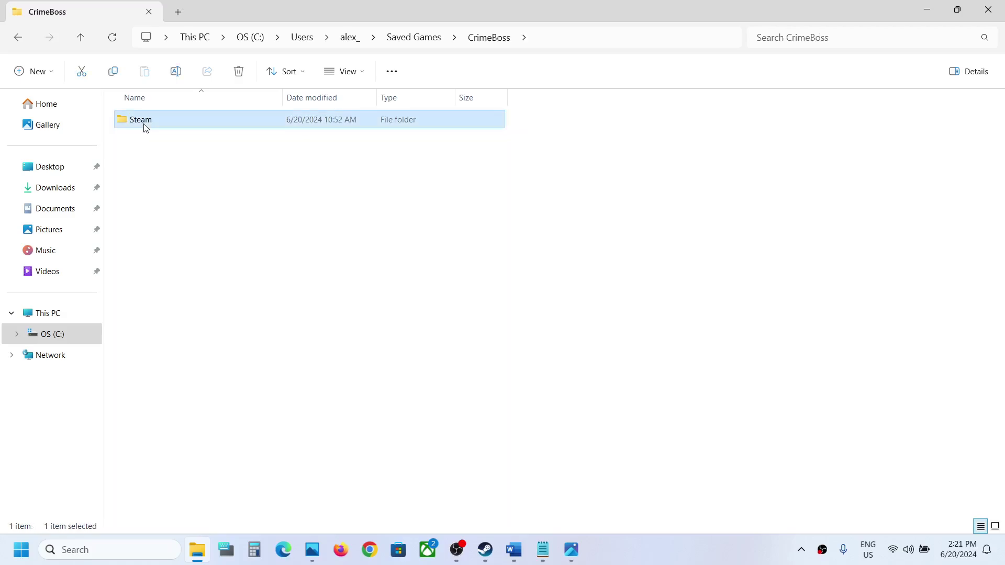
double_click(146, 129)
click(146, 128)
double_click(145, 128)
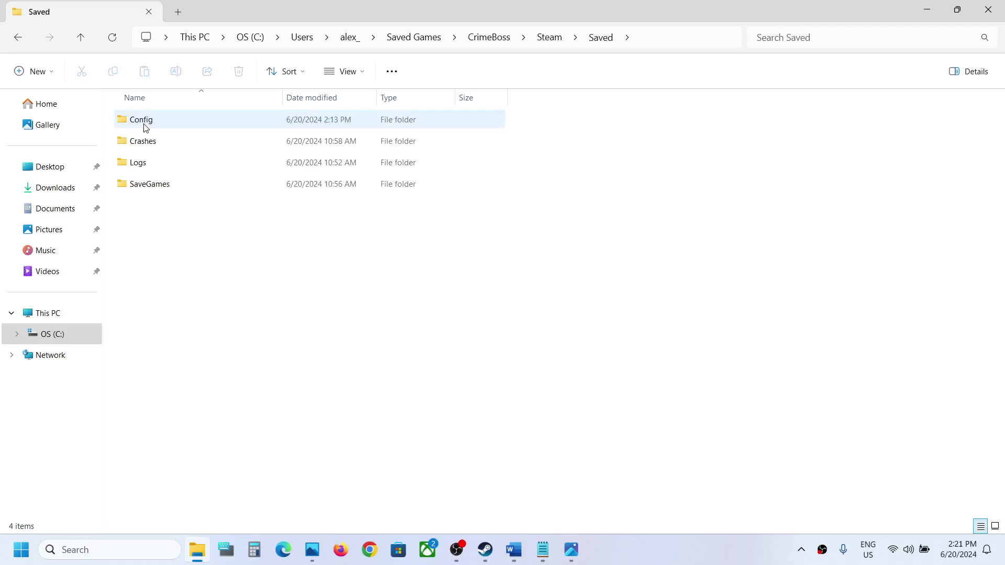
double_click(150, 127)
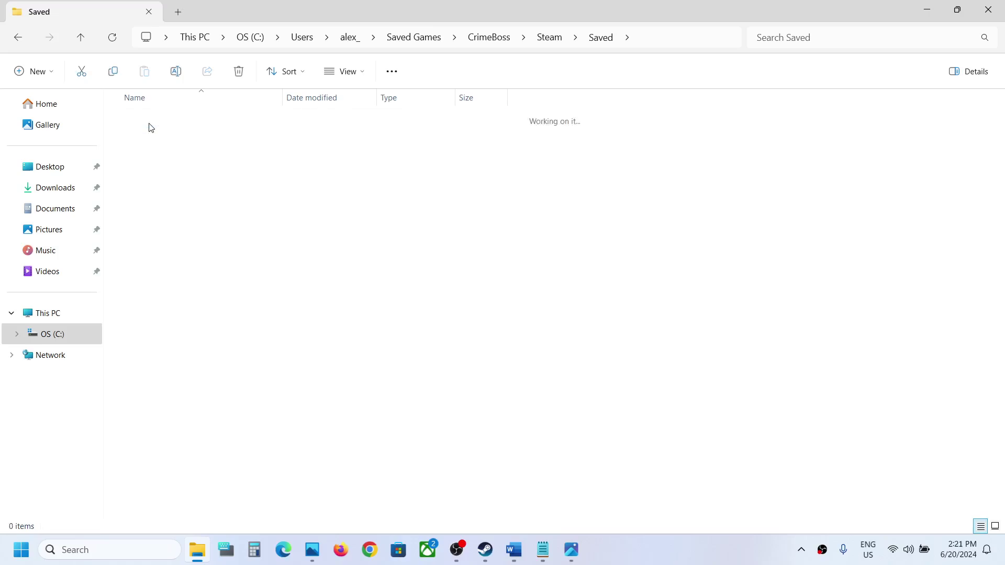
double_click(162, 141)
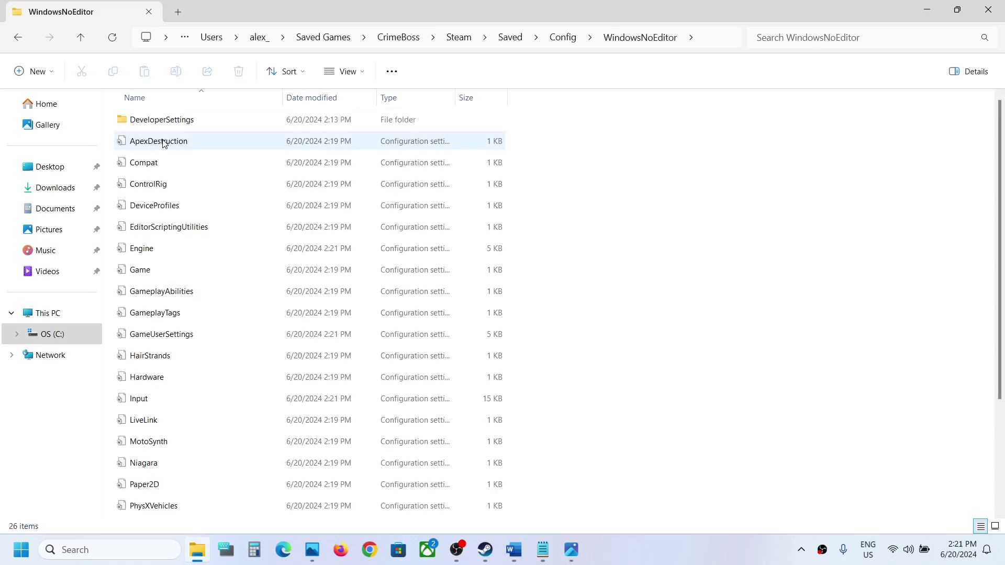
Open the Engine configuration file in Notepad and place the cursor after its last Paths line.
click(153, 250)
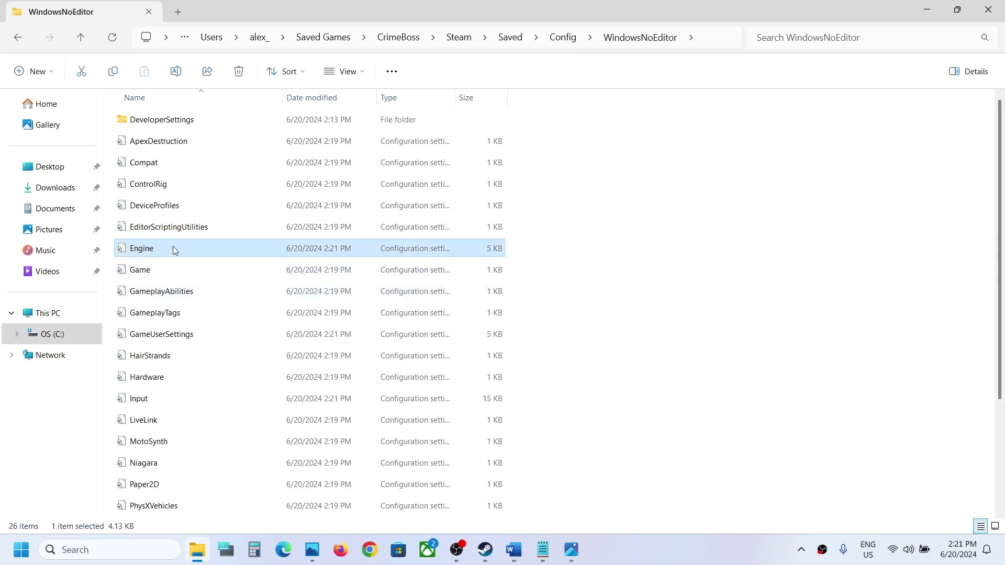
right_click(173, 246)
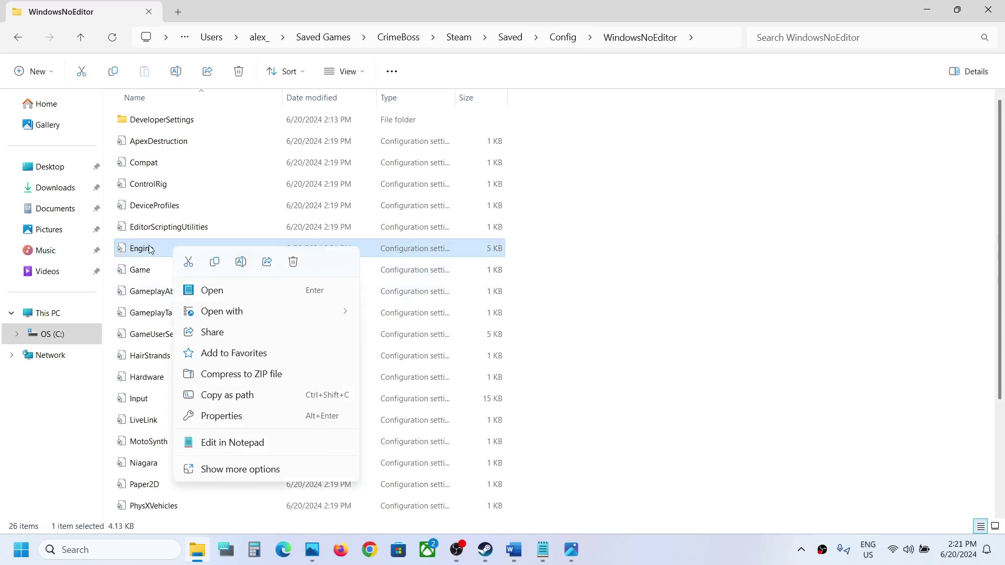
click(149, 250)
double_click(148, 249)
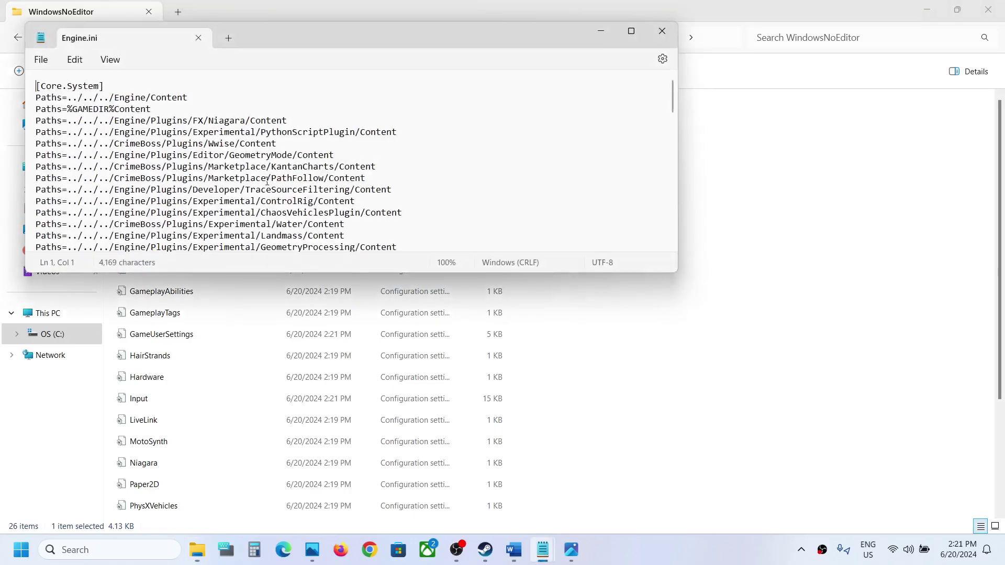
scroll(267, 181, down, 15)
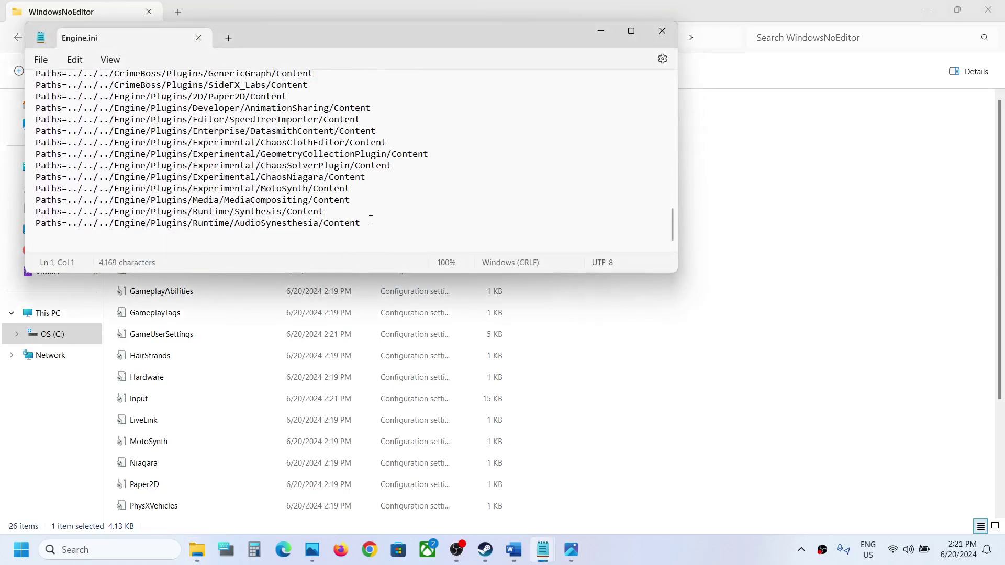
click(372, 222)
Switch to the Word notes and copy the block from [SystemSettings] through r.ToneMapper.Sharpen=0.
click(513, 549)
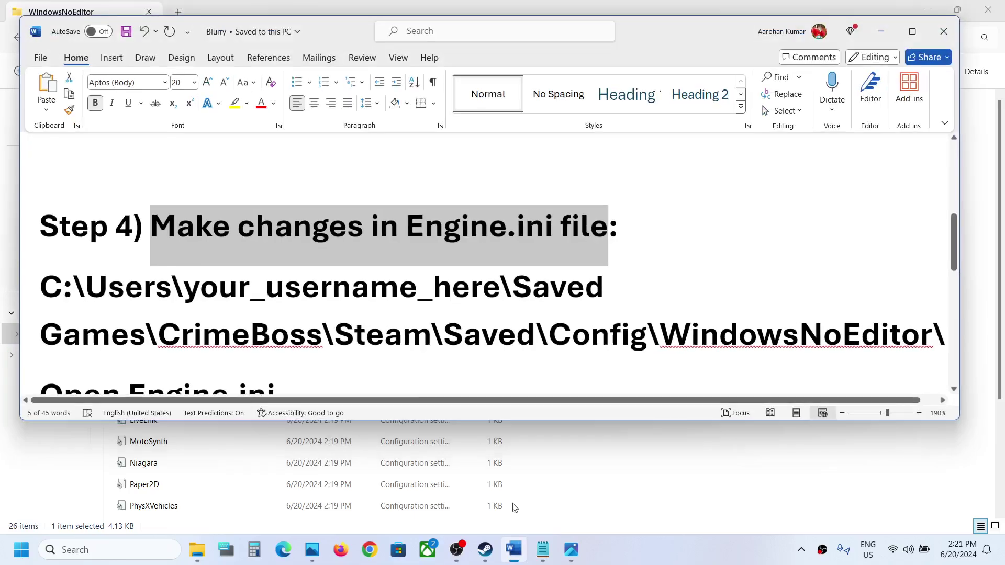
scroll(256, 298, down, 4)
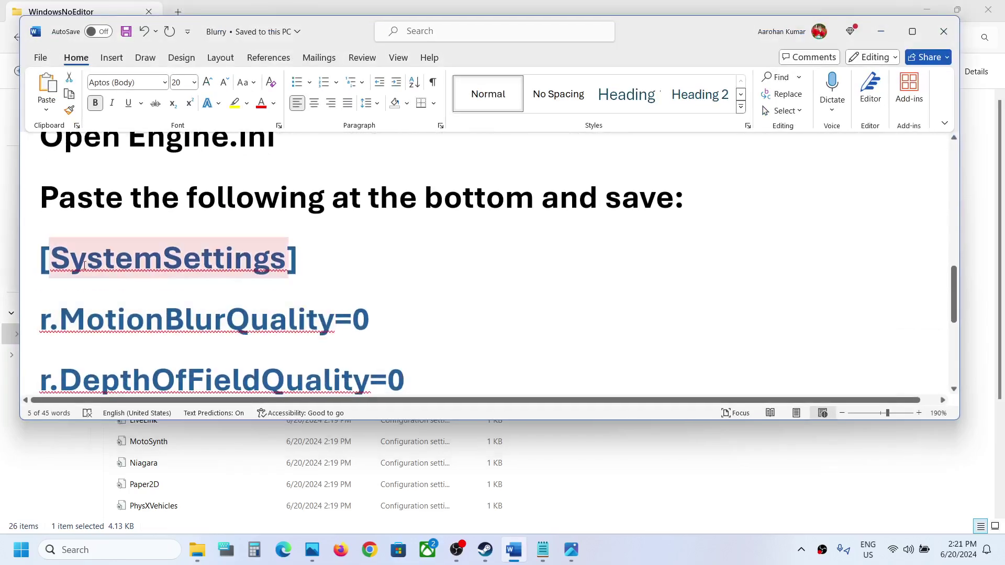
click(47, 255)
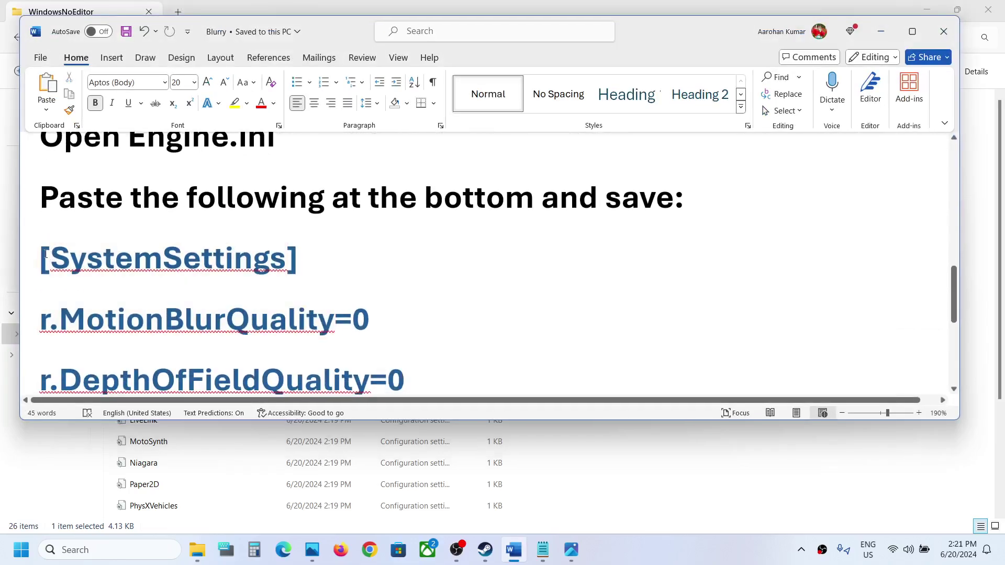
key(shift+Down)
key(shift+Down)
key(shift+Down)
key(shift+Down)
key(shift+Down)
key(shift+Down)
key(shift+Down)
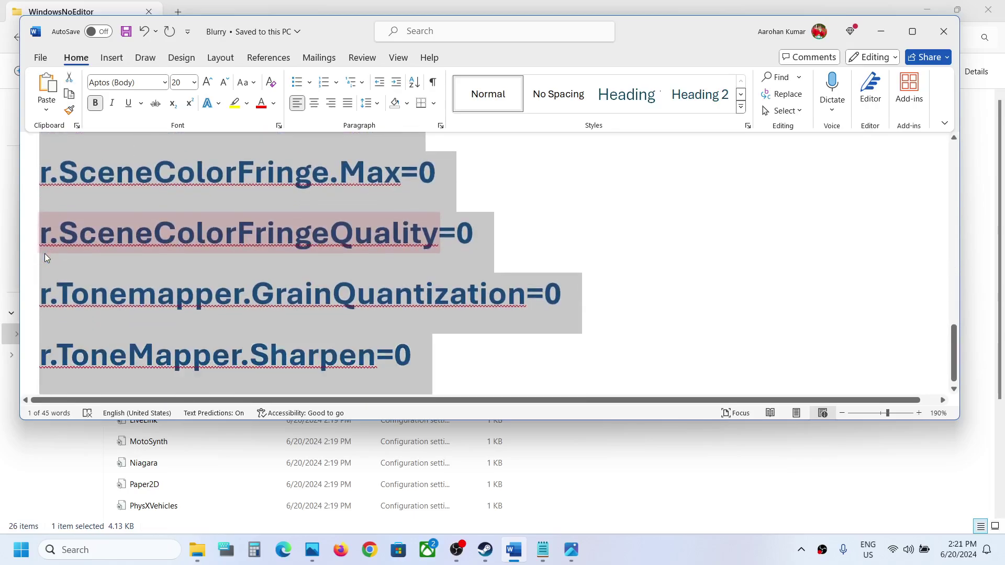
right_click(203, 232)
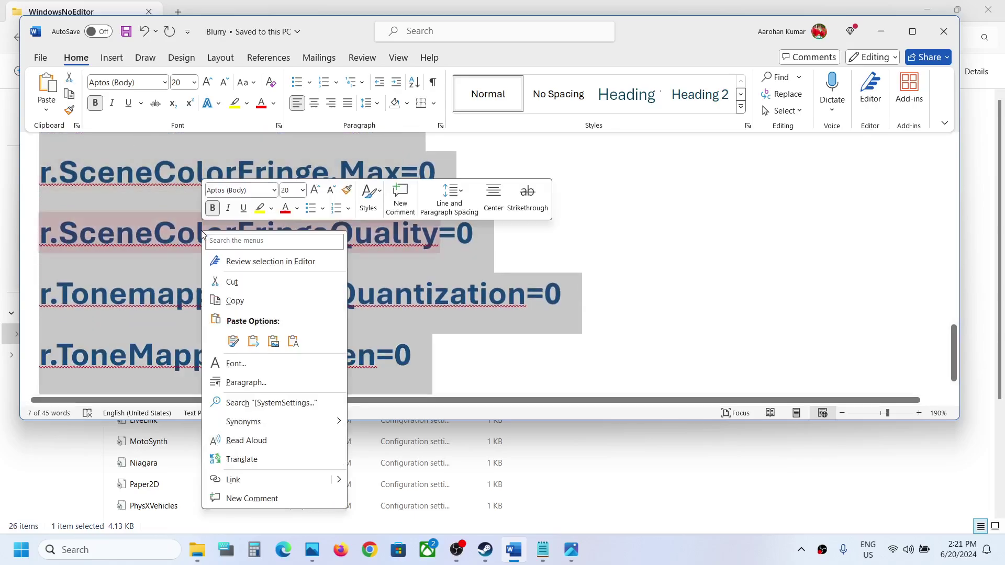
click(256, 301)
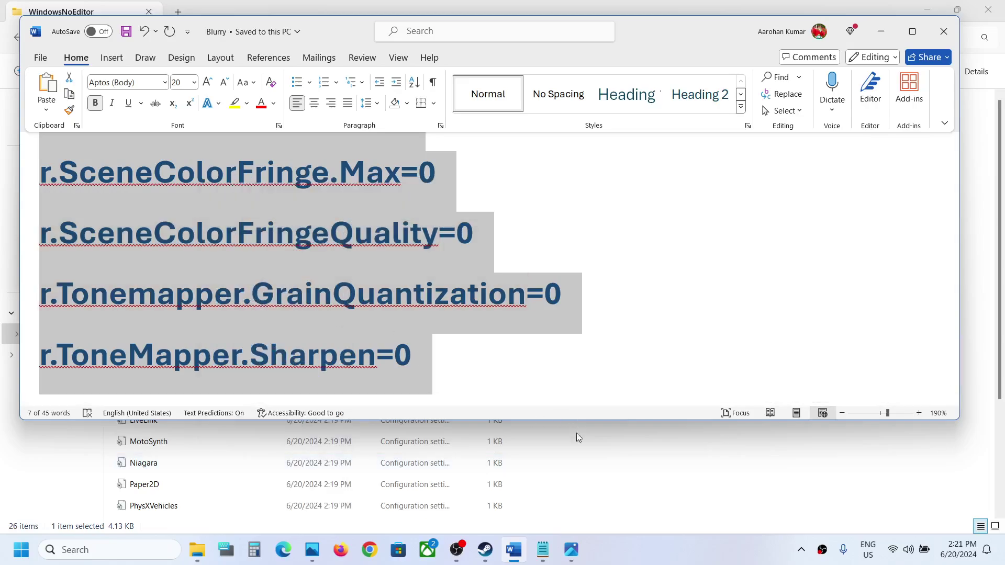
Return to Engine.ini in Notepad, paste the [SystemSettings] block on a new line below the last Paths entry, and save and close the file.
click(584, 462)
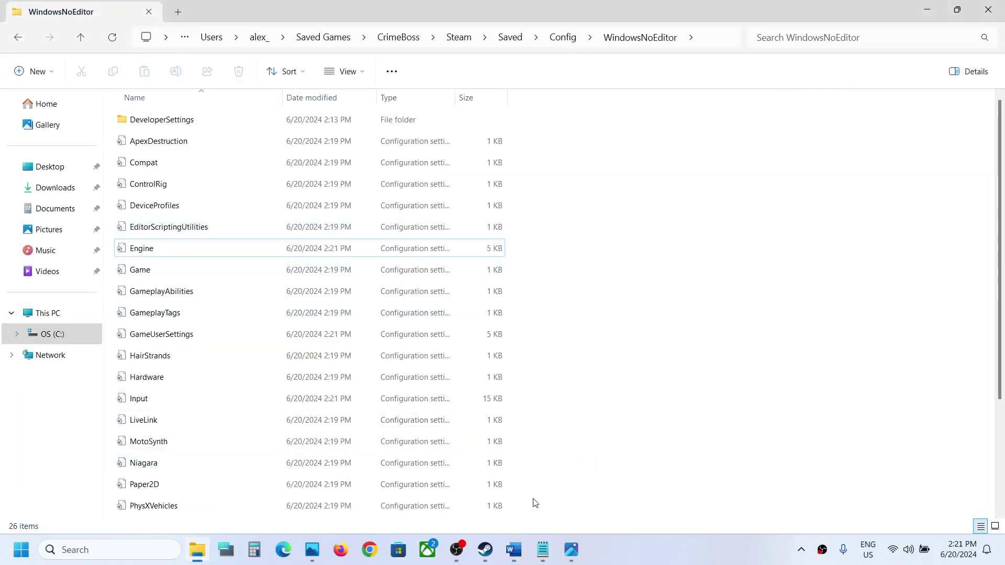
mouse_move(545, 558)
click(686, 486)
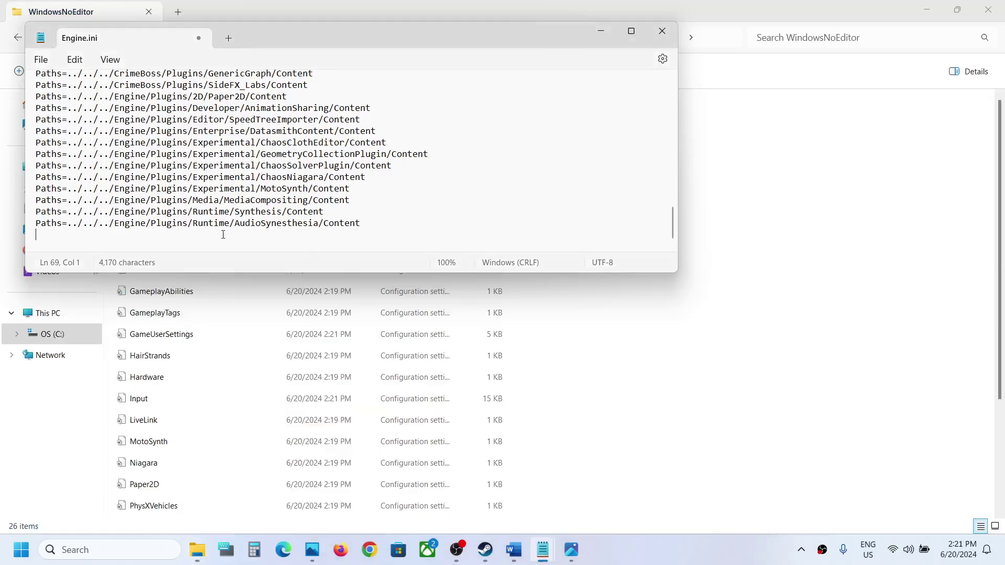
key(ctrl+v)
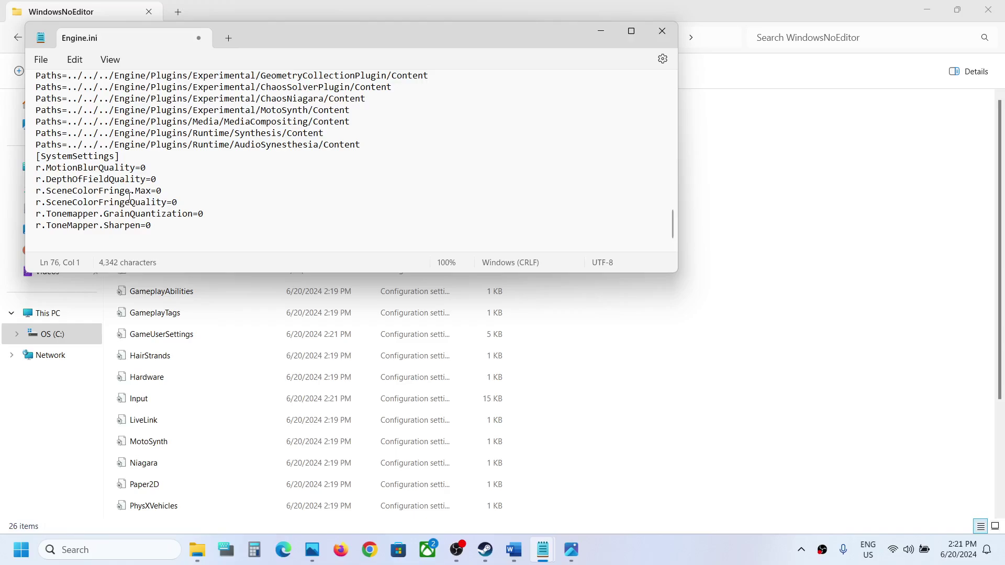
click(44, 61)
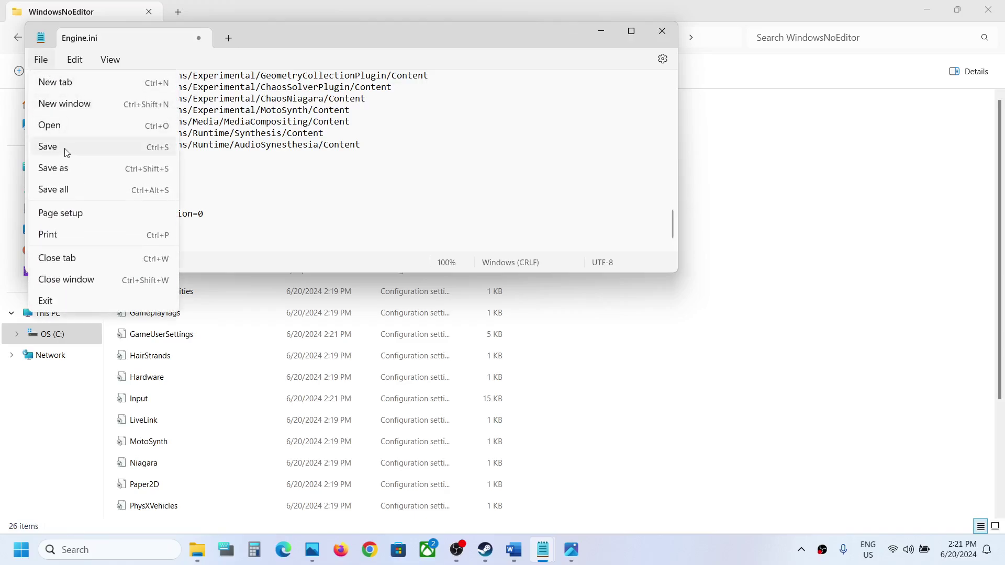
click(65, 148)
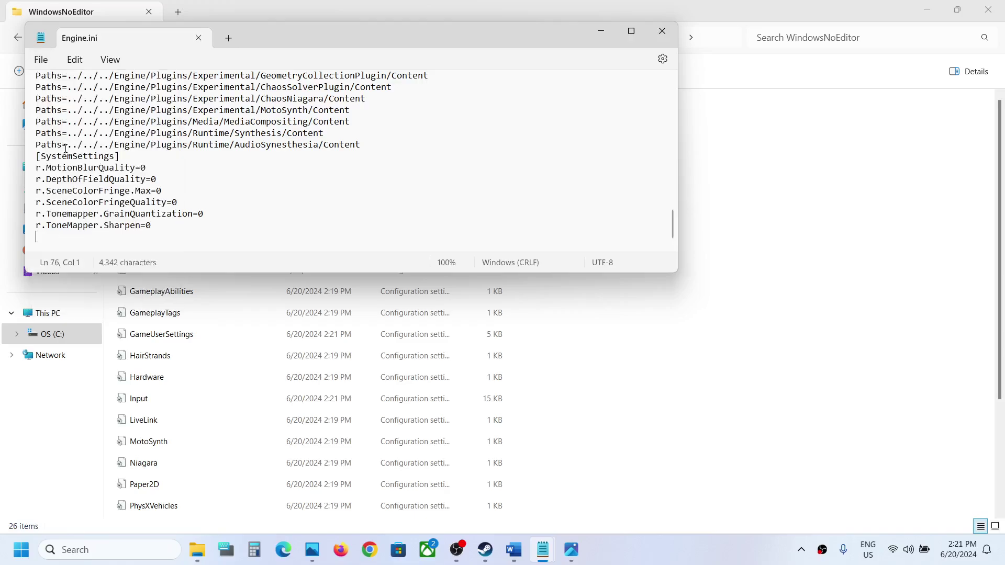
click(665, 32)
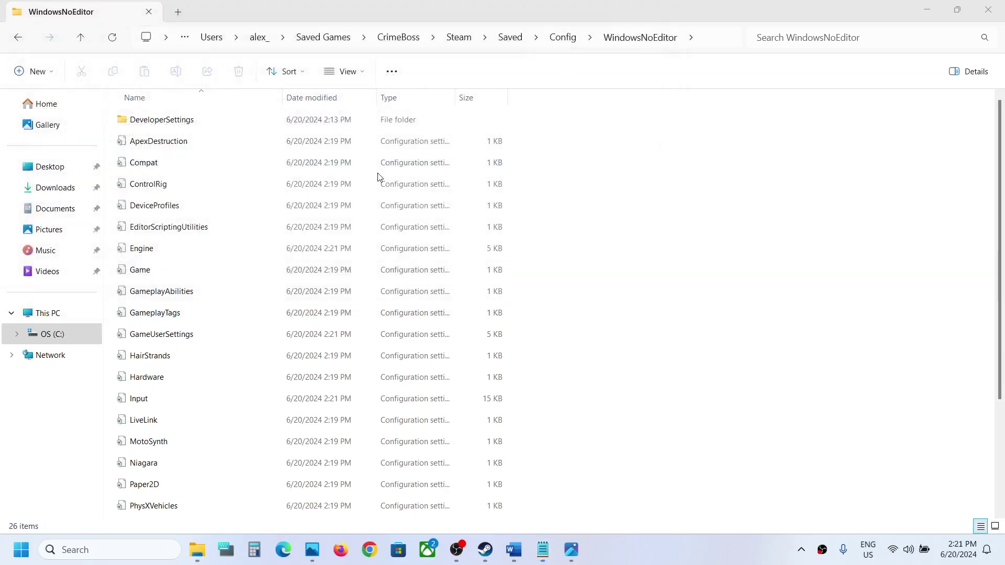
Apply the Read-only attribute to the Engine file in its properties and switch to the game's library page in Steam.
right_click(150, 252)
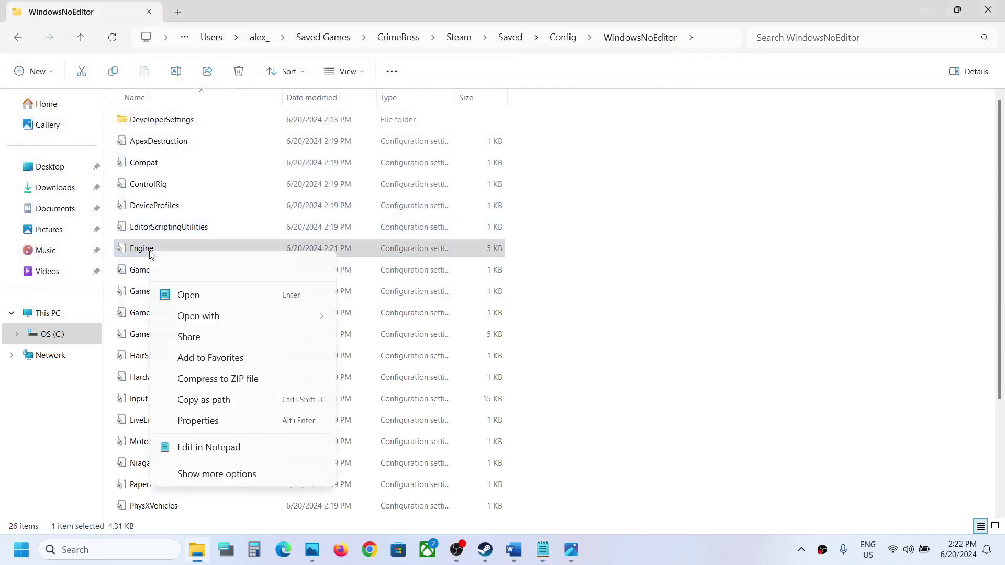
click(208, 423)
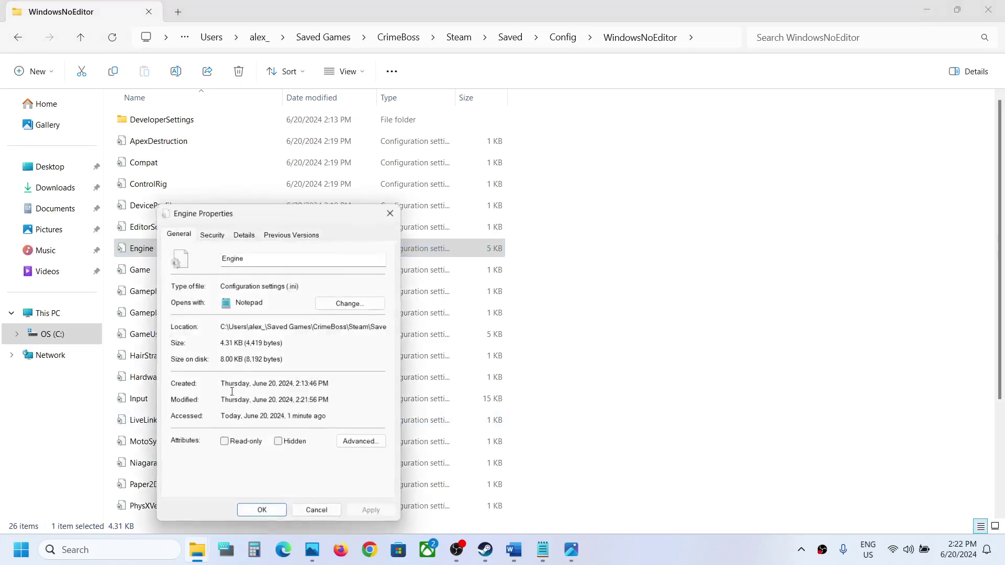
click(227, 449)
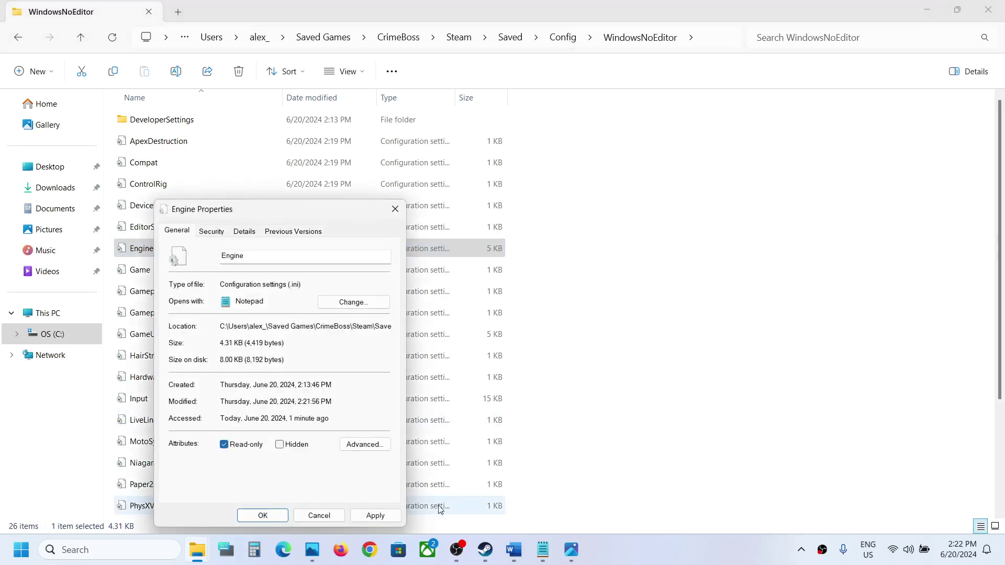
click(372, 519)
click(279, 520)
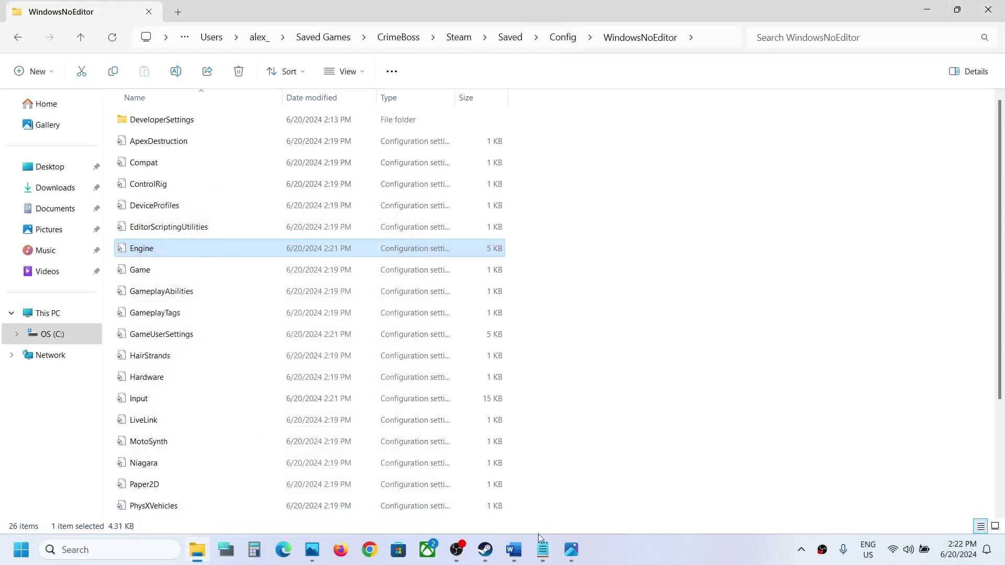
click(484, 558)
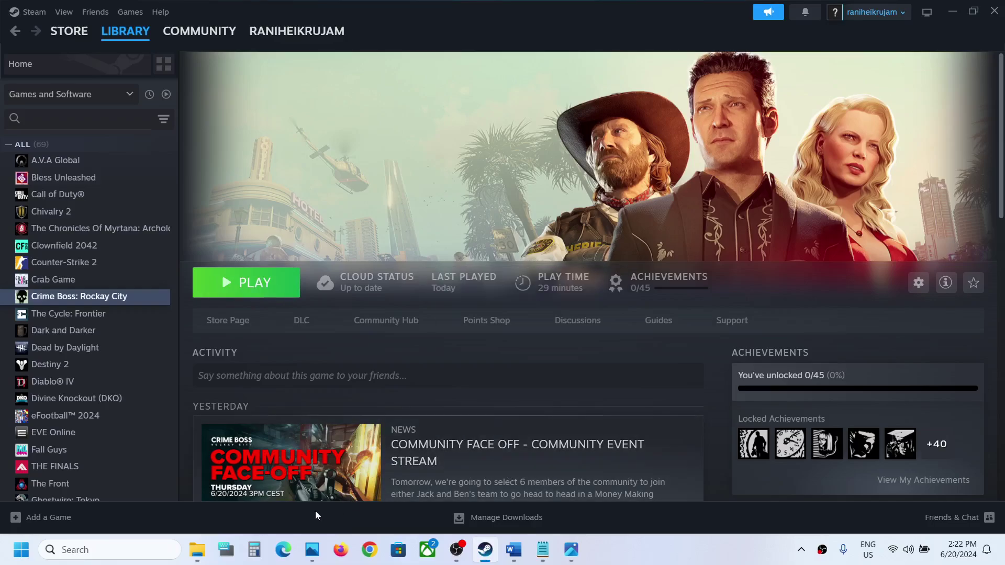
Return to the WindowsNoEditor folder in File Explorer and clear the Read-only attribute of the Engine file.
click(205, 549)
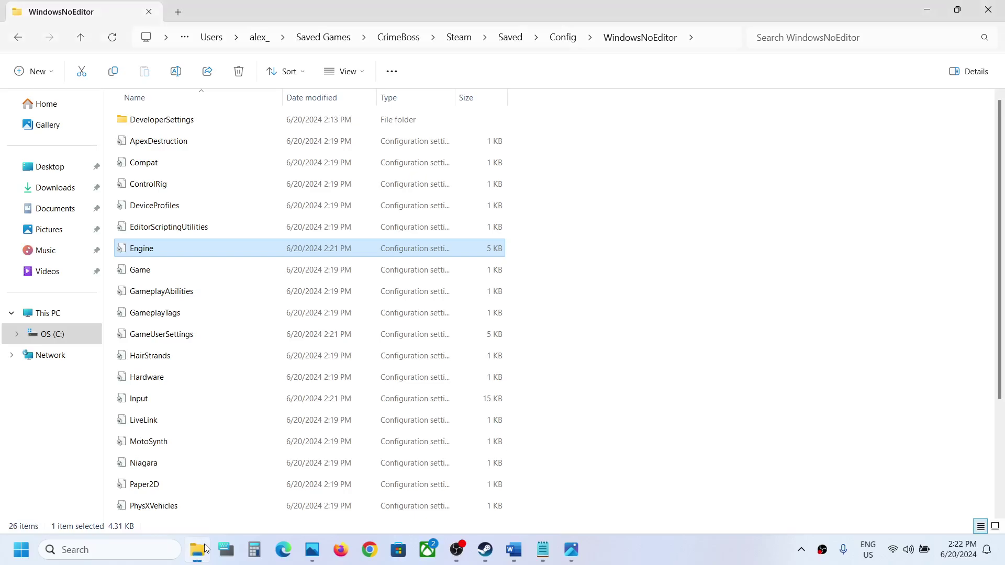
right_click(151, 257)
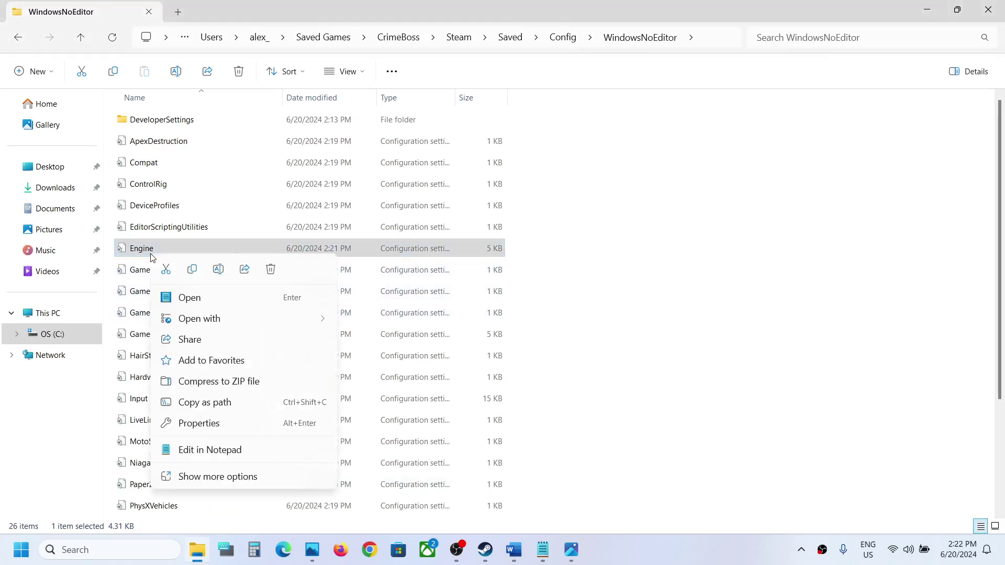
click(209, 423)
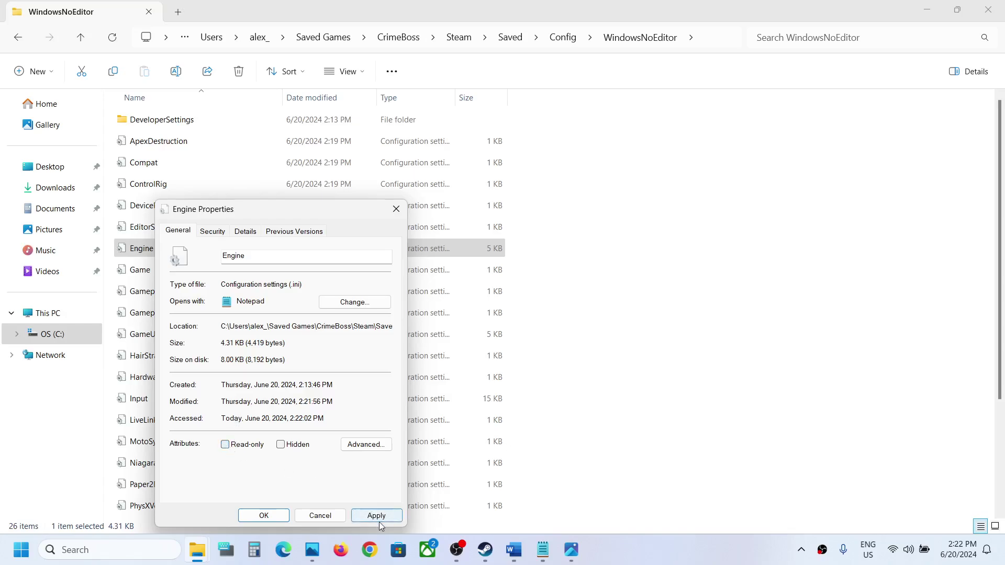
click(378, 520)
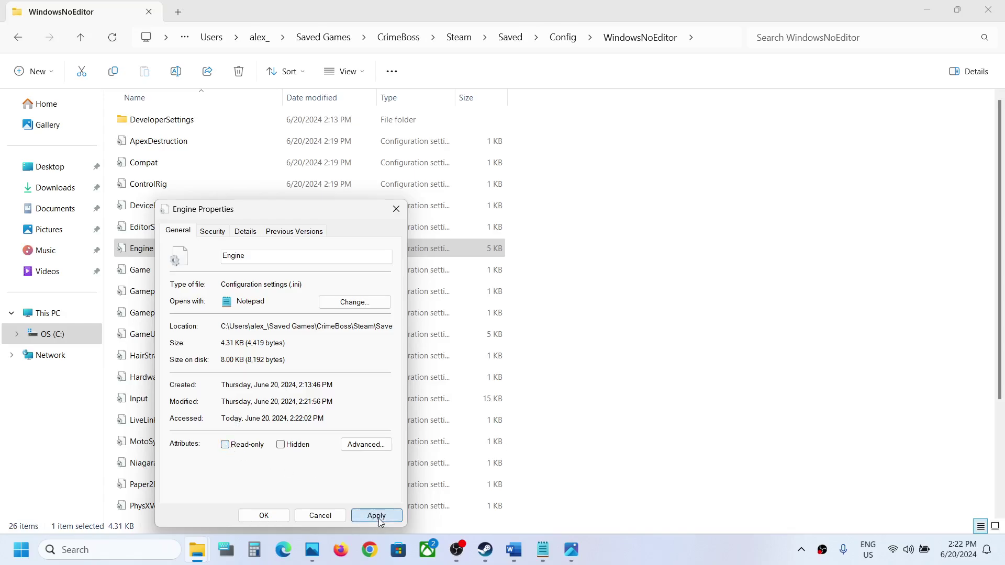
click(286, 518)
Reopen Engine.ini, delete the [SystemSettings] block at its end, and save and close the file.
double_click(188, 248)
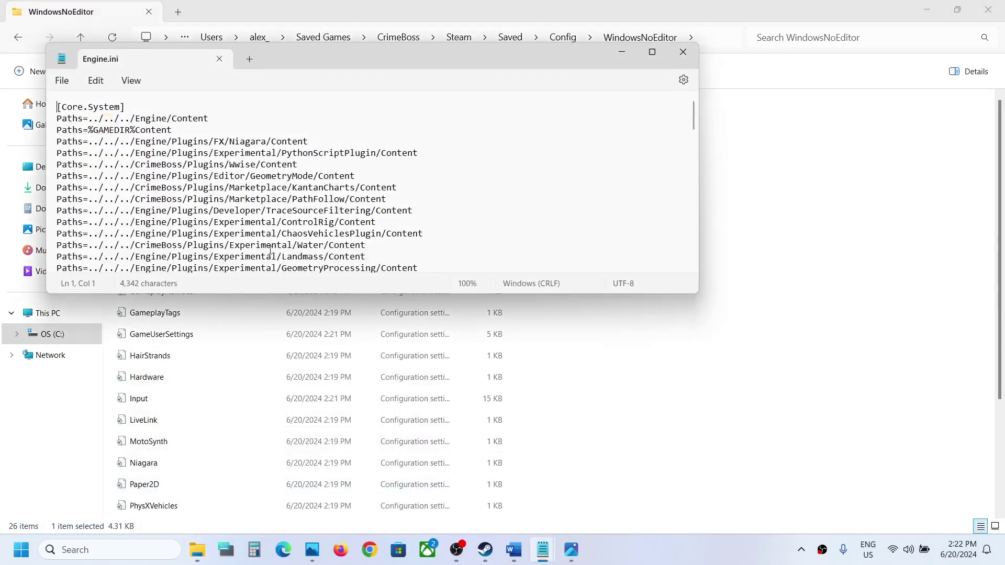
scroll(253, 226, down, 10)
drag(196, 239, 57, 168)
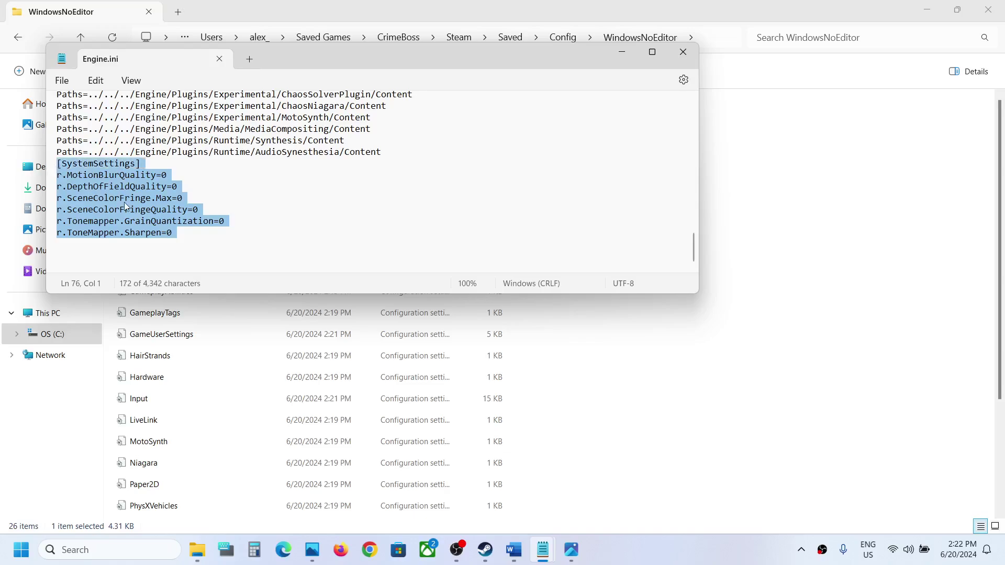
key(Delete)
click(66, 76)
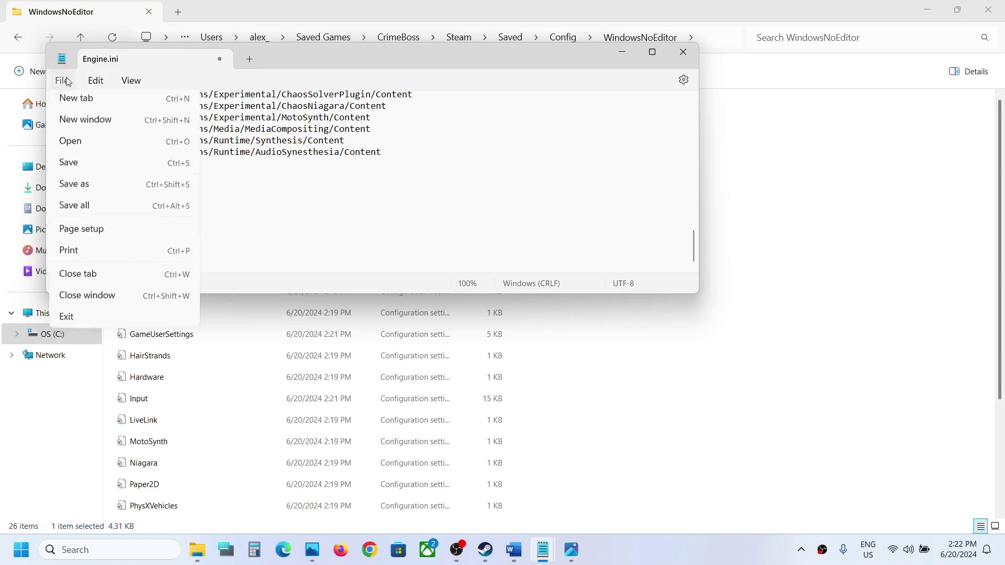
click(97, 166)
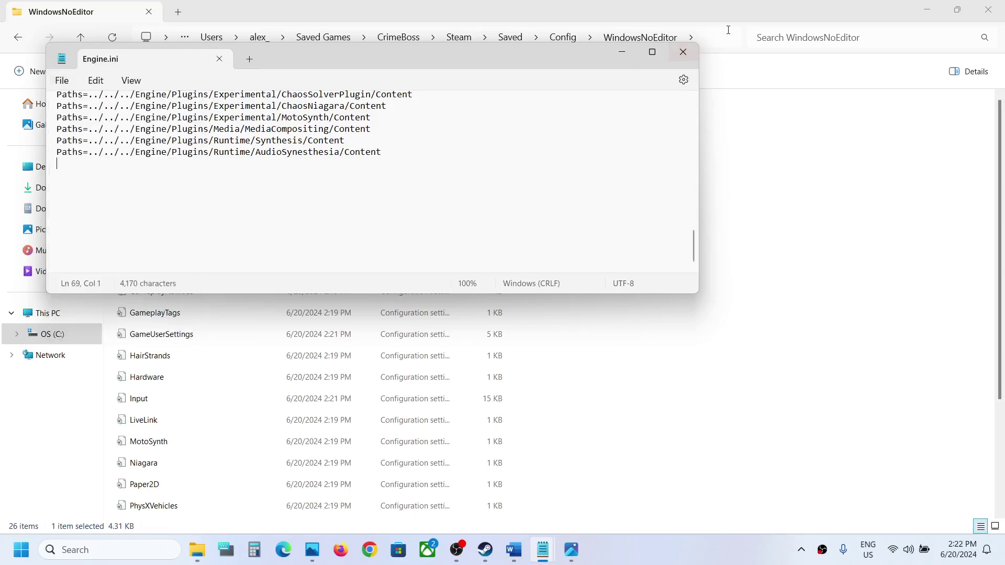
click(683, 52)
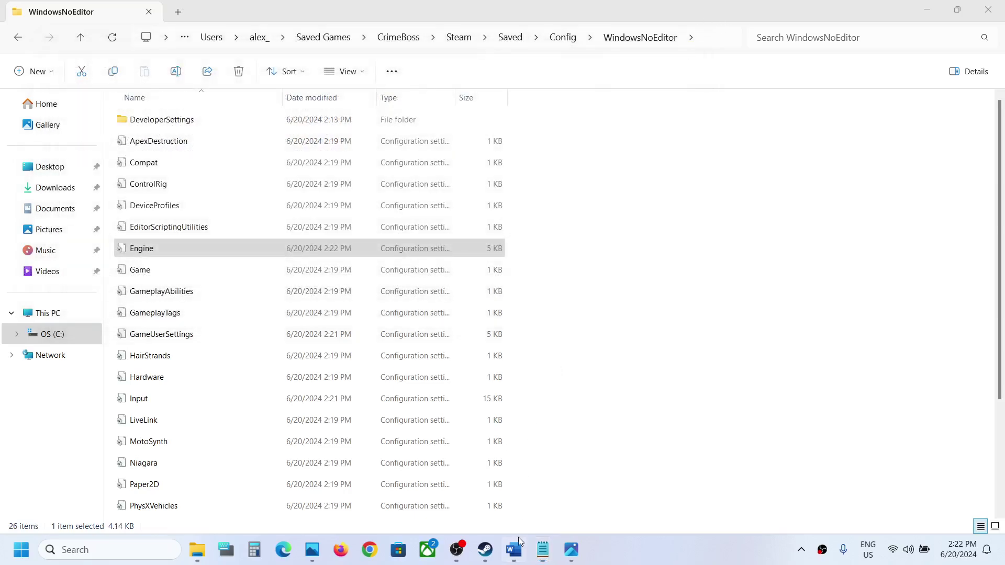
Review the listed fix steps in the maximized Word notes back up to Step 1, and switch to Steam.
click(513, 550)
scroll(351, 303, up, 3)
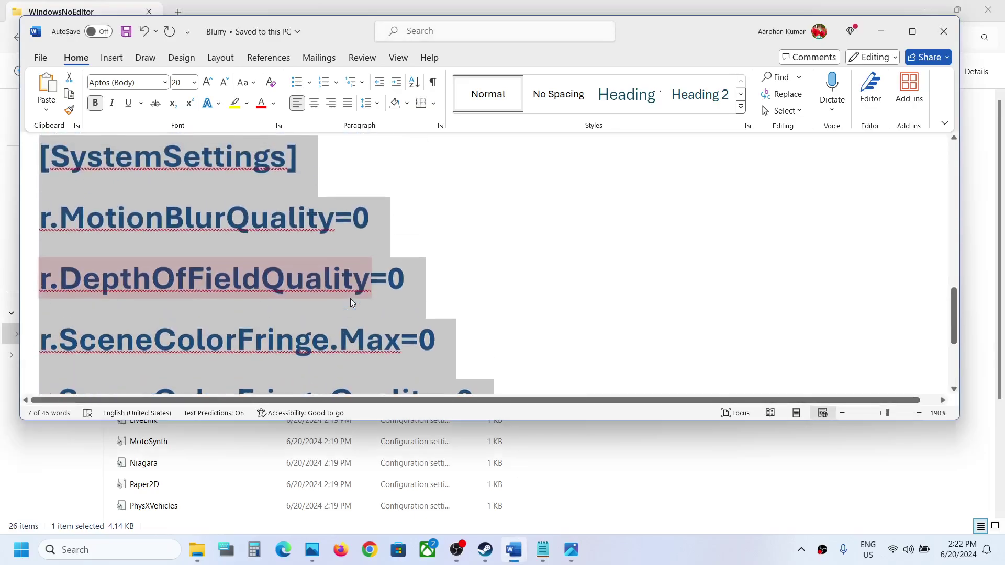
click(911, 32)
scroll(545, 206, up, 10)
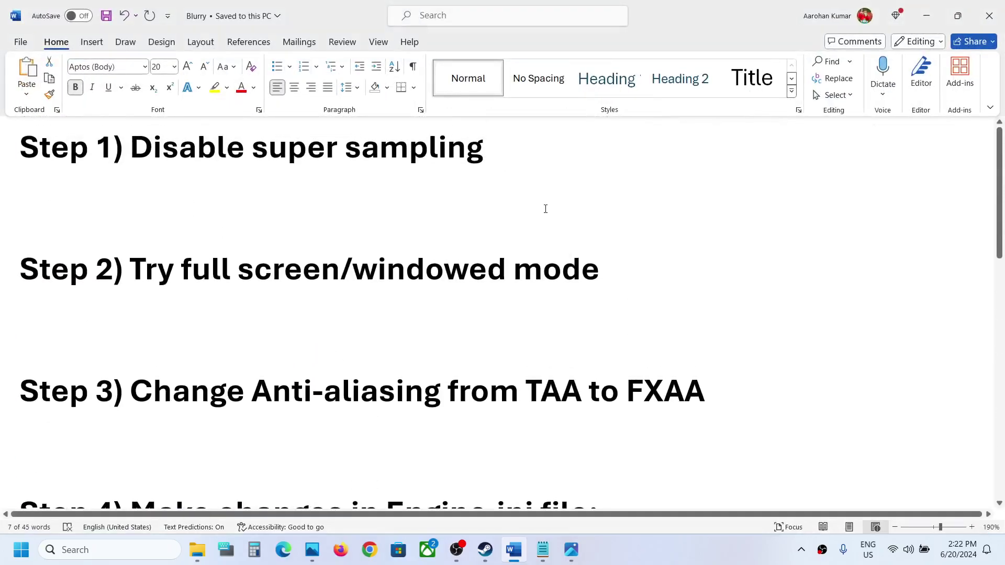
click(488, 550)
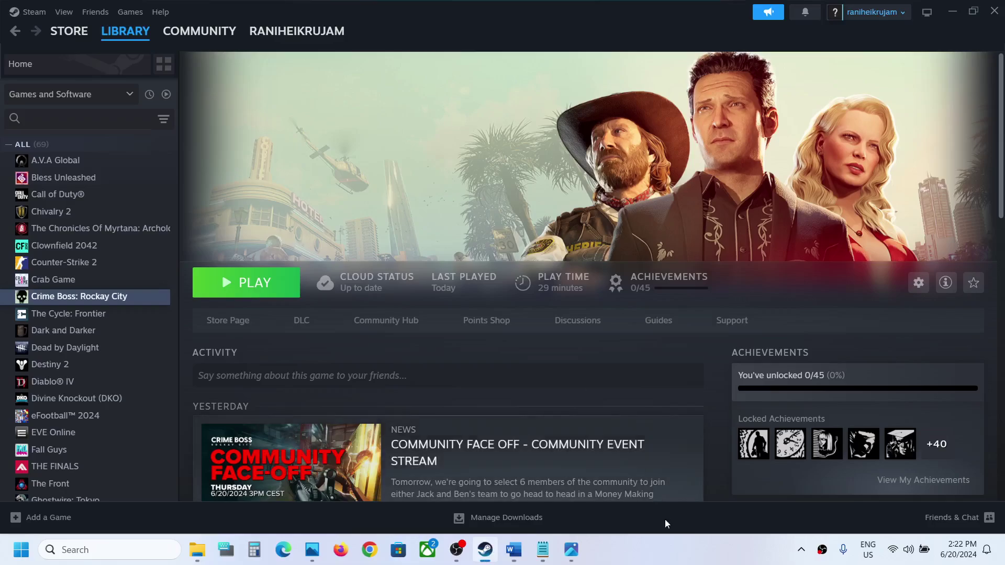